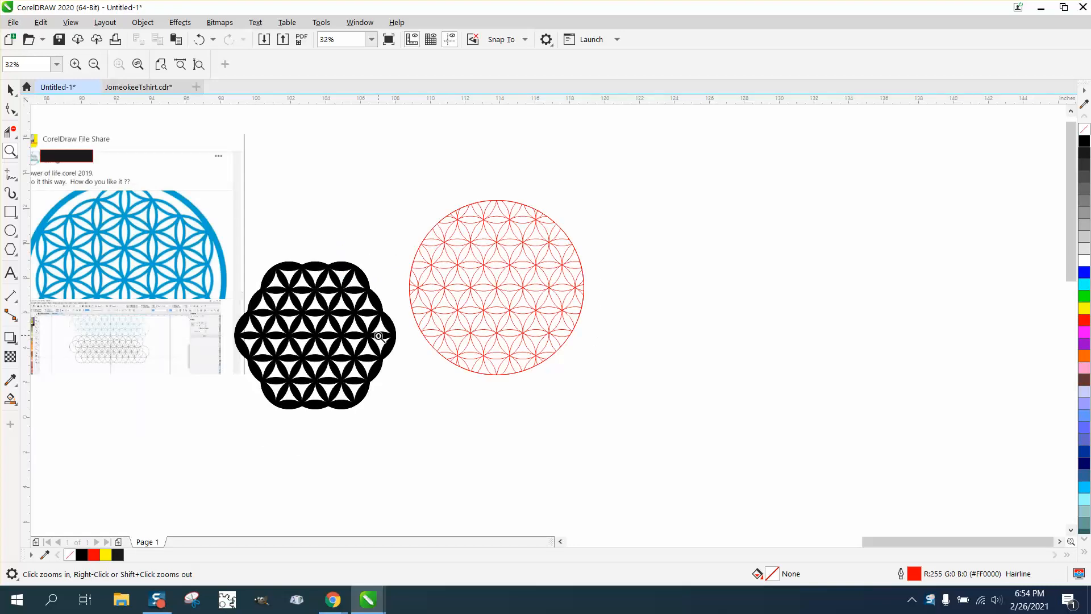
Draw a circle on the page, set its size to 10 by 10 inches and center it on the page
scroll(360, 322, "down", 3)
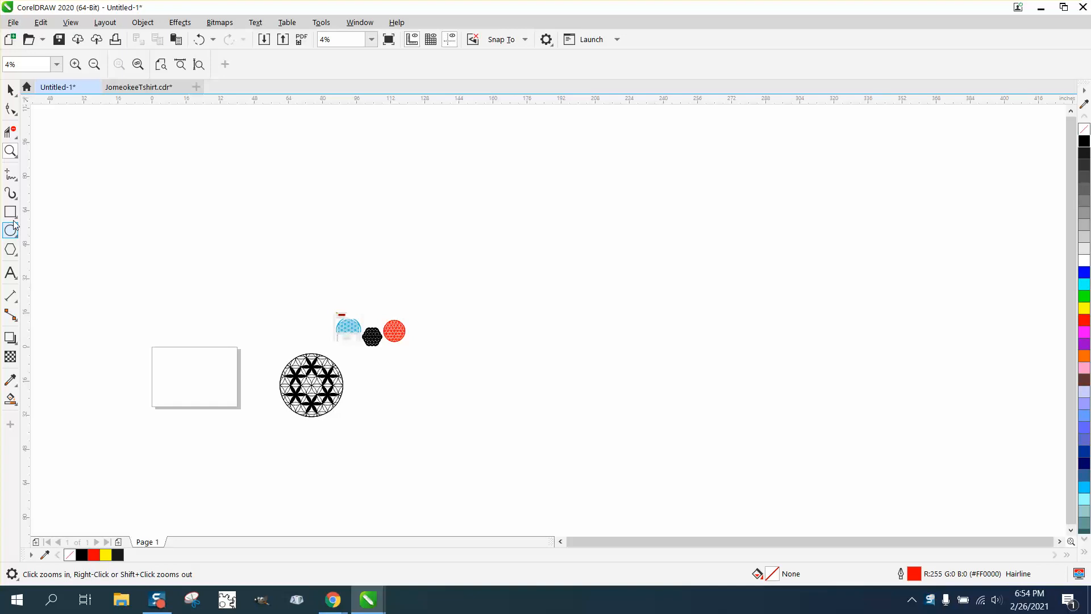
left_click_drag(139, 339, 302, 433)
left_click(12, 230)
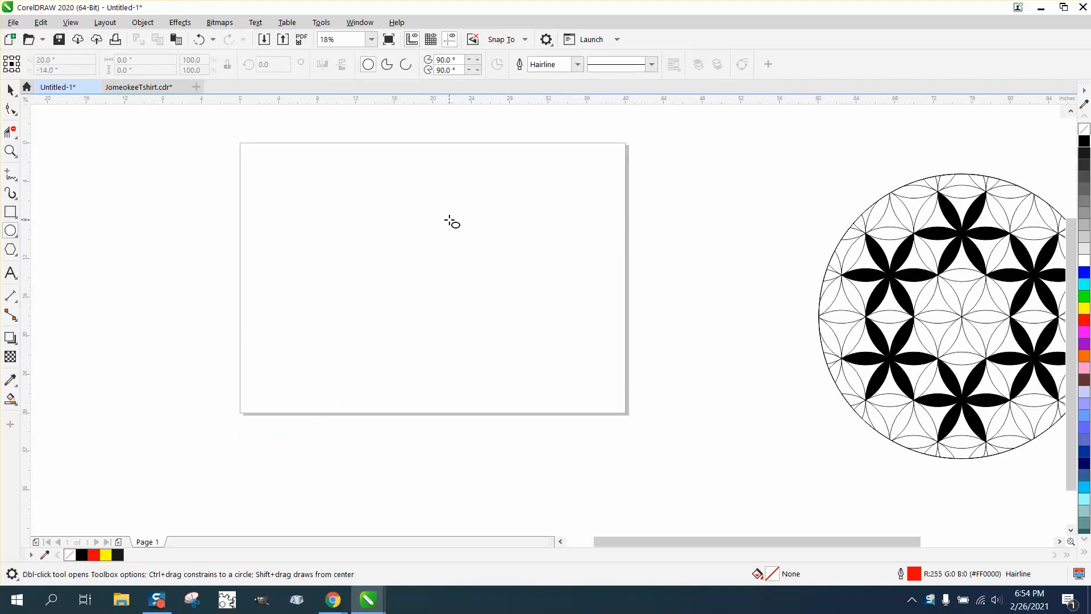
mouse_move(451, 217)
left_mouse_down()
mouse_move(348, 305)
mouse_move(322, 347)
left_mouse_up()
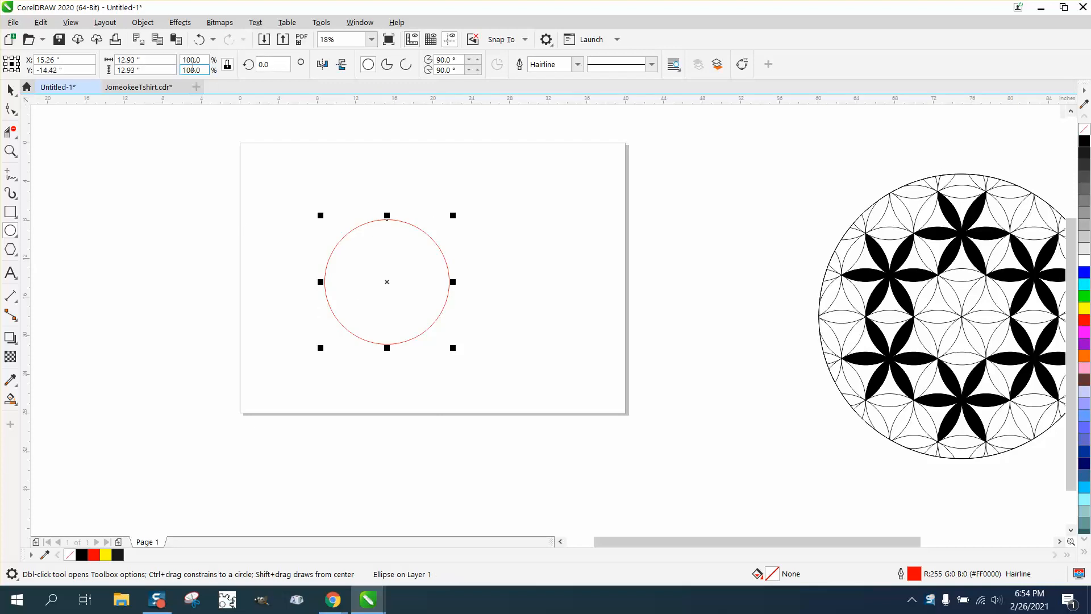
left_click_drag(141, 69, 125, 69)
type("10")
key("Return")
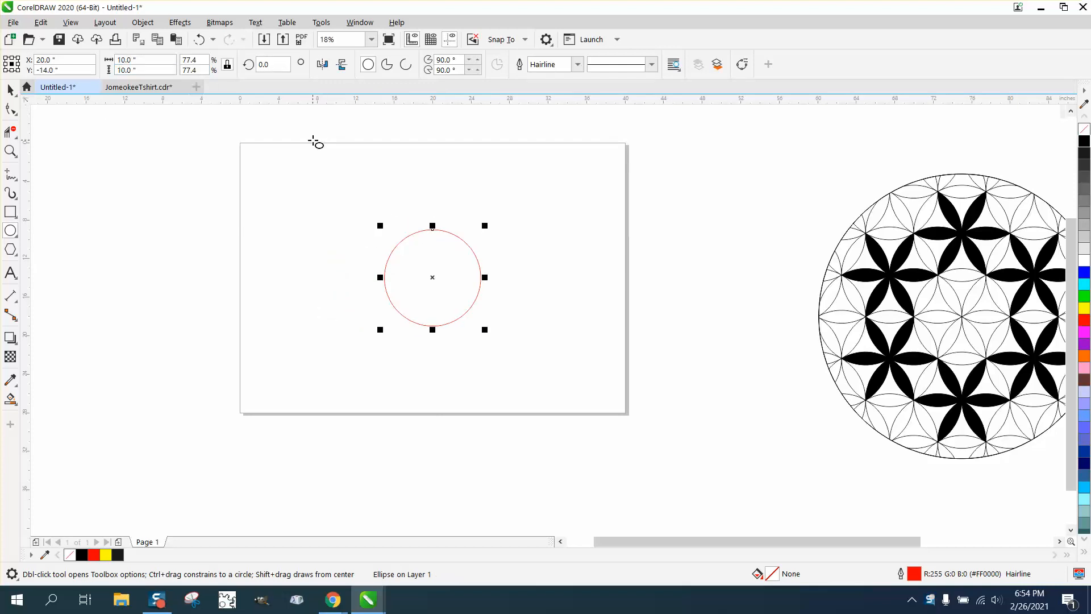
scroll(327, 162, "down", 2)
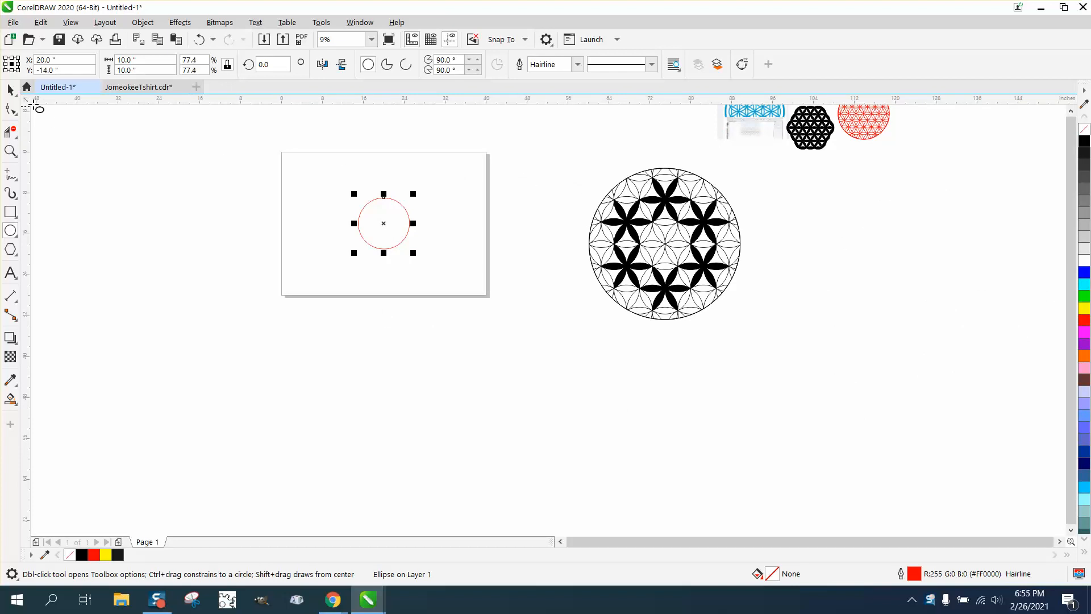
left_click(10, 89)
left_click_drag(545, 170, 848, 346)
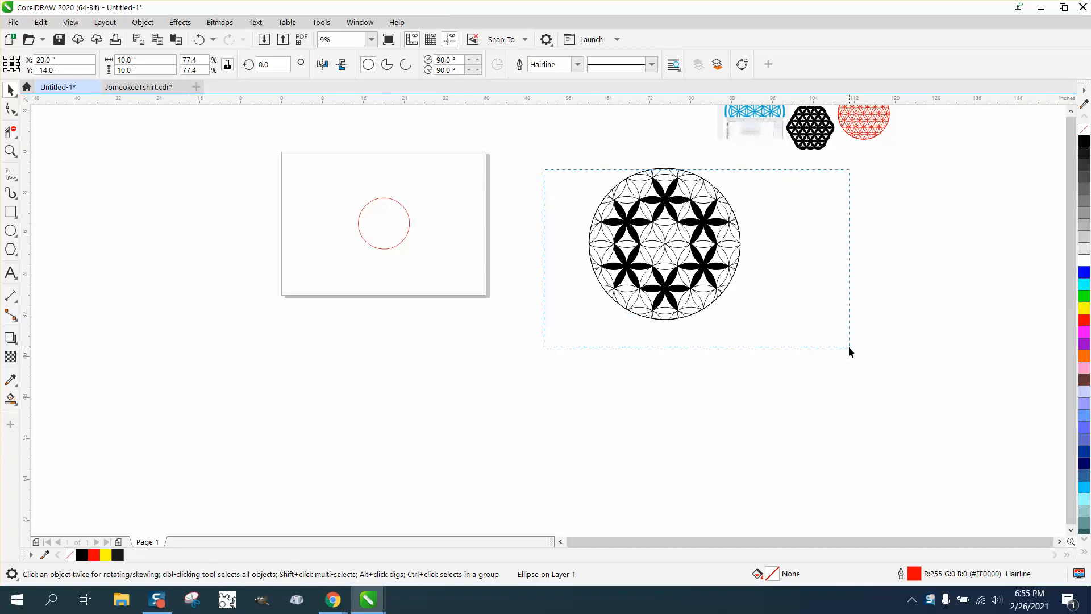
left_click_drag(559, 124, 831, 378)
left_click_drag(710, 293, 934, 337)
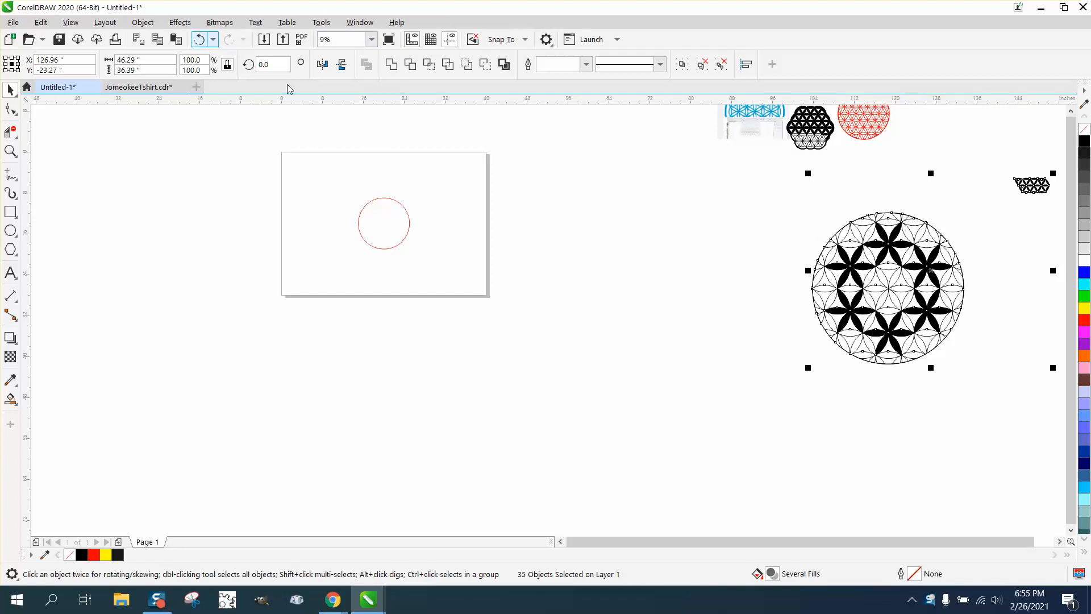
left_click(212, 39)
left_click(222, 61)
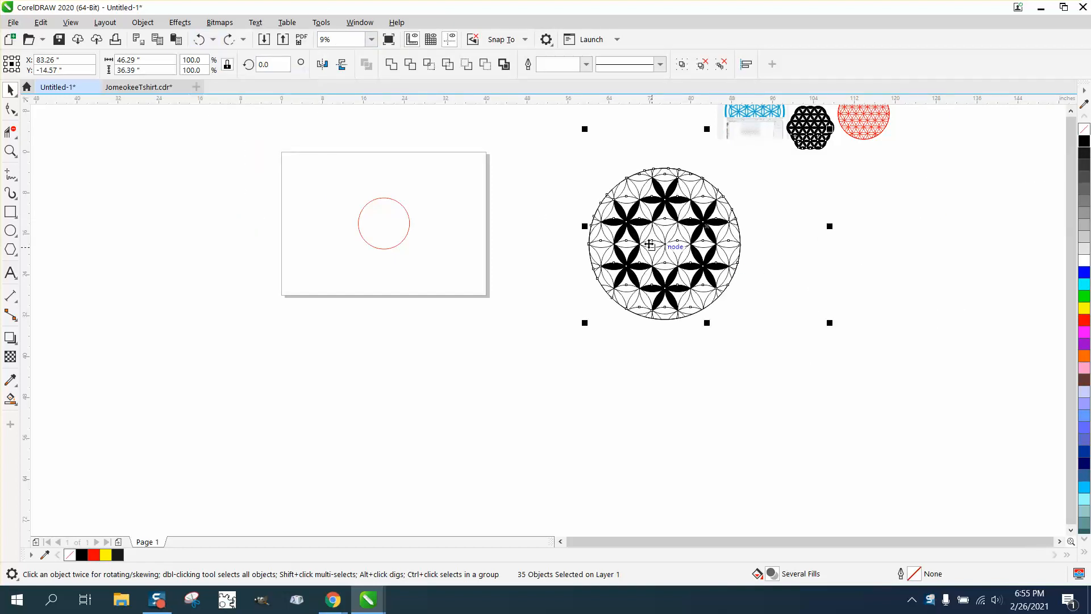
Move the large black-and-white flower circle farther right, away from the page
left_click(674, 239)
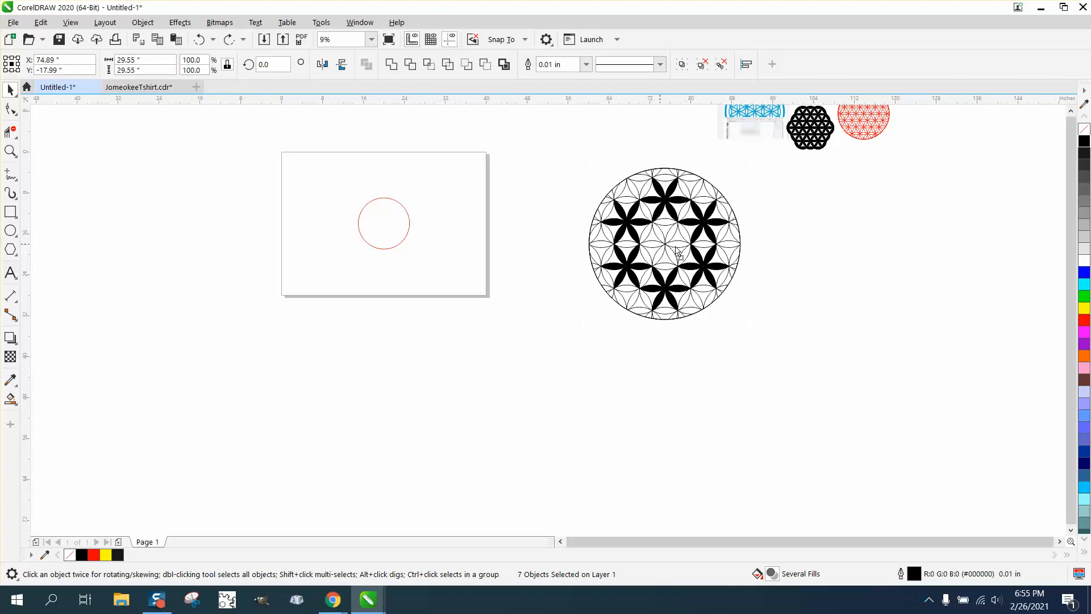
left_click_drag(674, 240, 891, 245)
Create nine copies of the 10-inch circle with the Transform position settings, using relative offsets of X 5 inches and Y 0
left_click(366, 241)
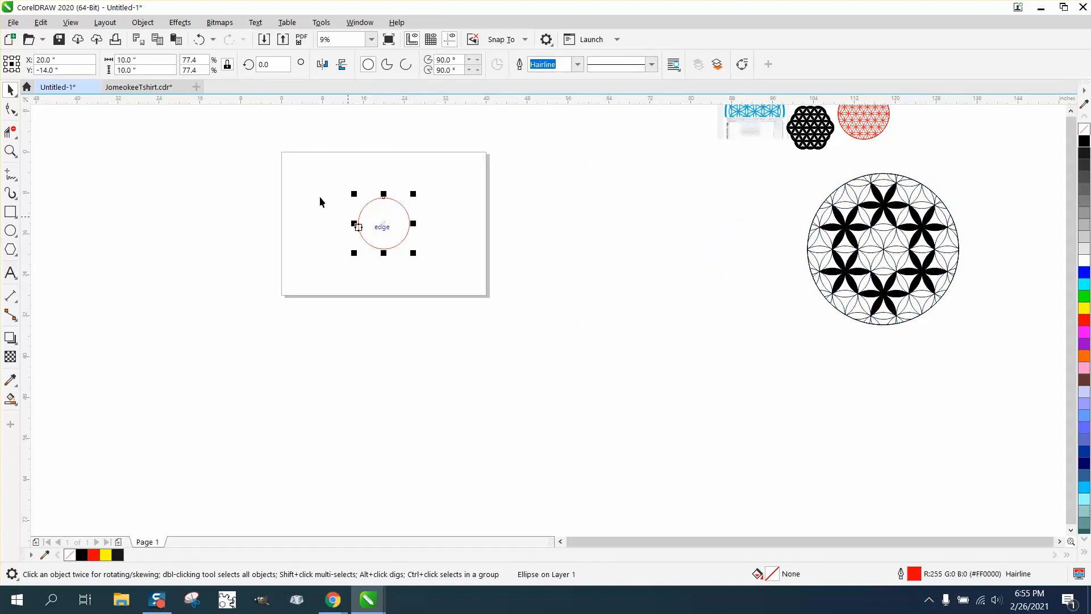
left_click(358, 22)
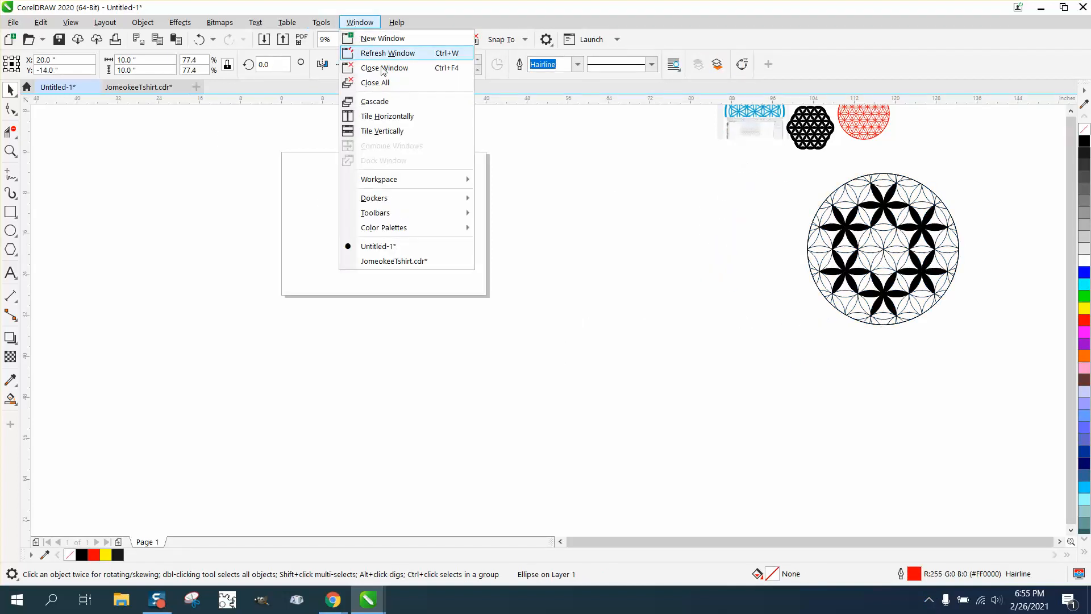
mouse_move(392, 198)
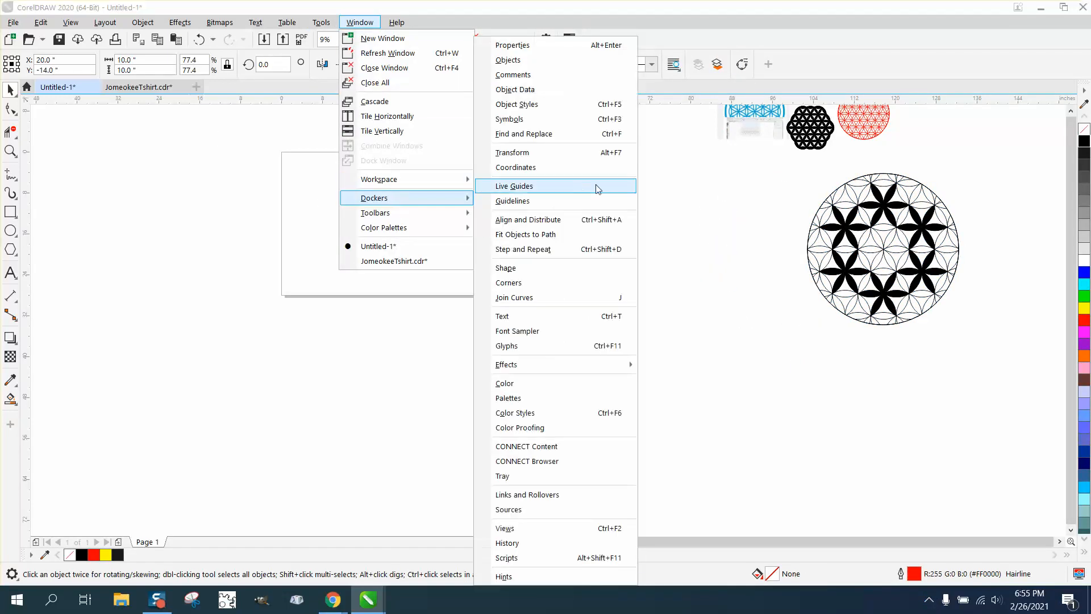
left_click(541, 154)
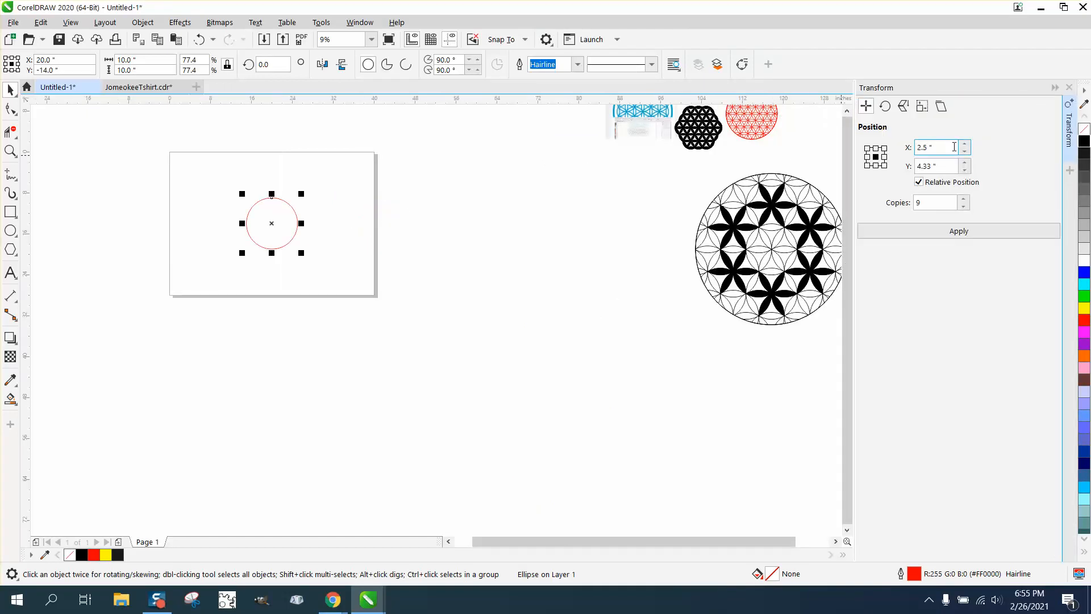
type("5")
key("Tab")
type("0")
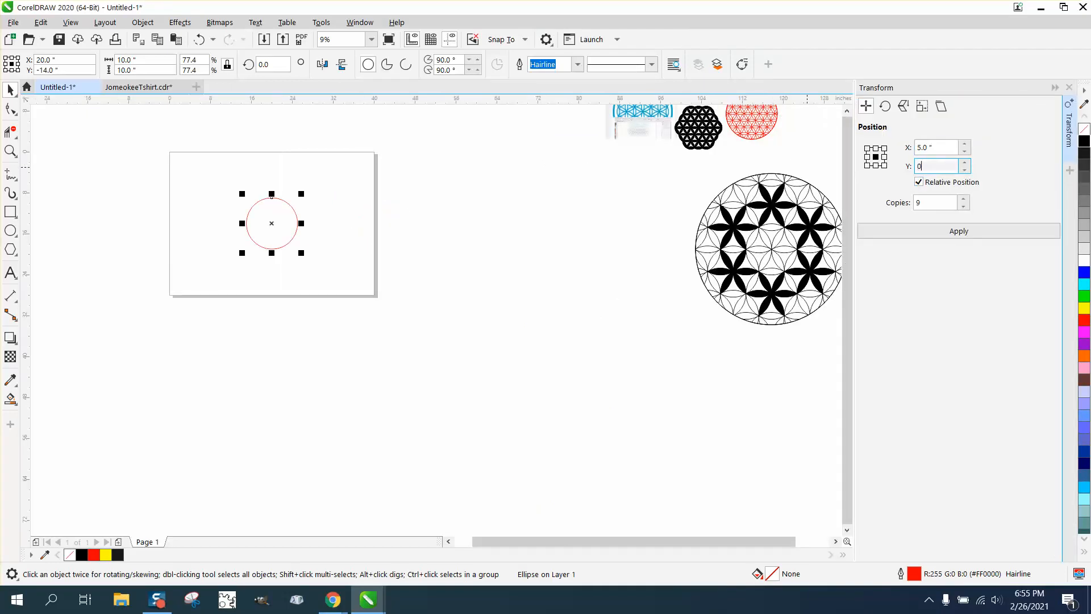
left_click(951, 233)
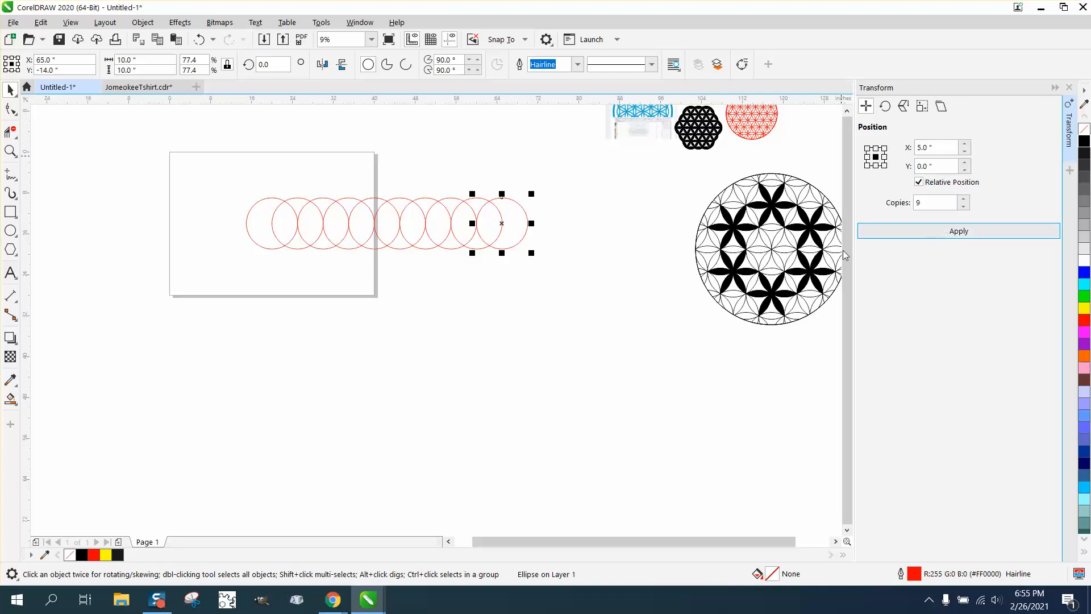
Select all ten circles in the row and group them
left_click_drag(207, 186, 492, 241)
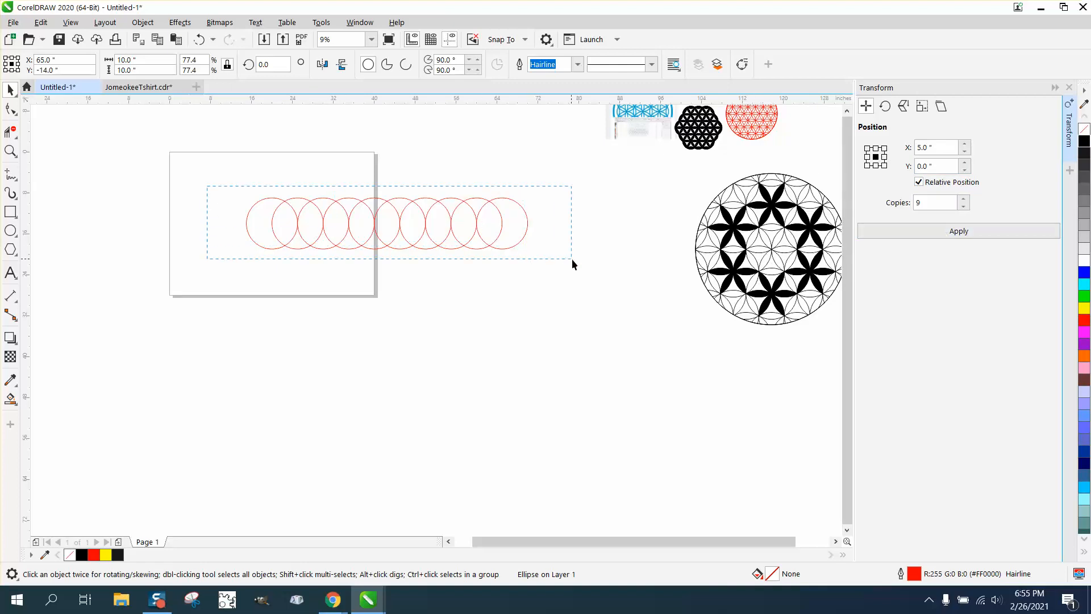
left_click_drag(573, 260, 568, 267)
key("ctrl+g")
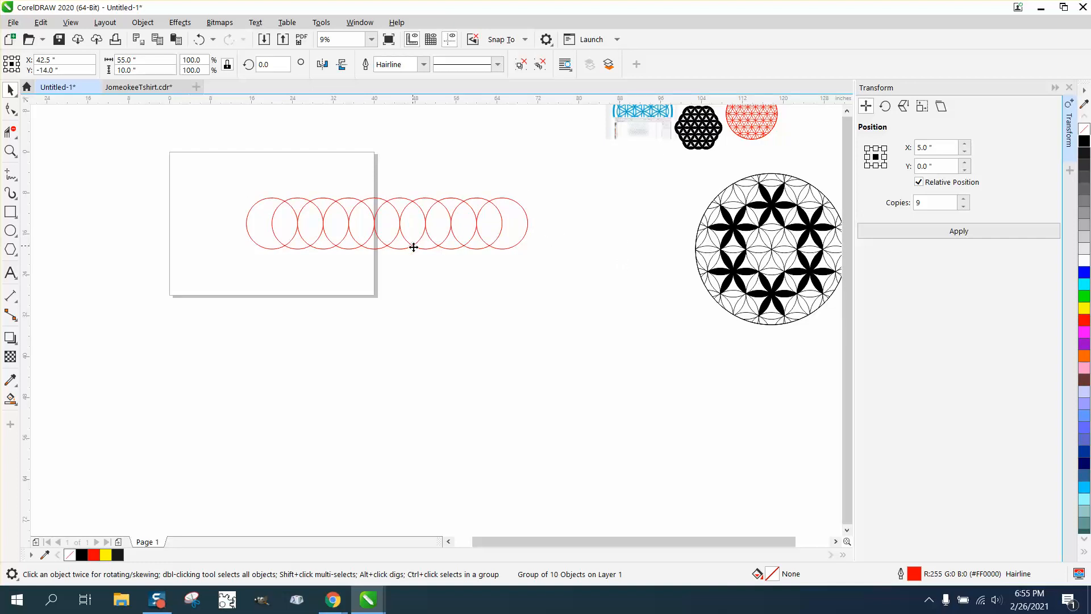
Try placing a copy of the circle row up and to the left, snapped to a circle intersection, and delete it
left_click_drag(412, 245, 401, 223)
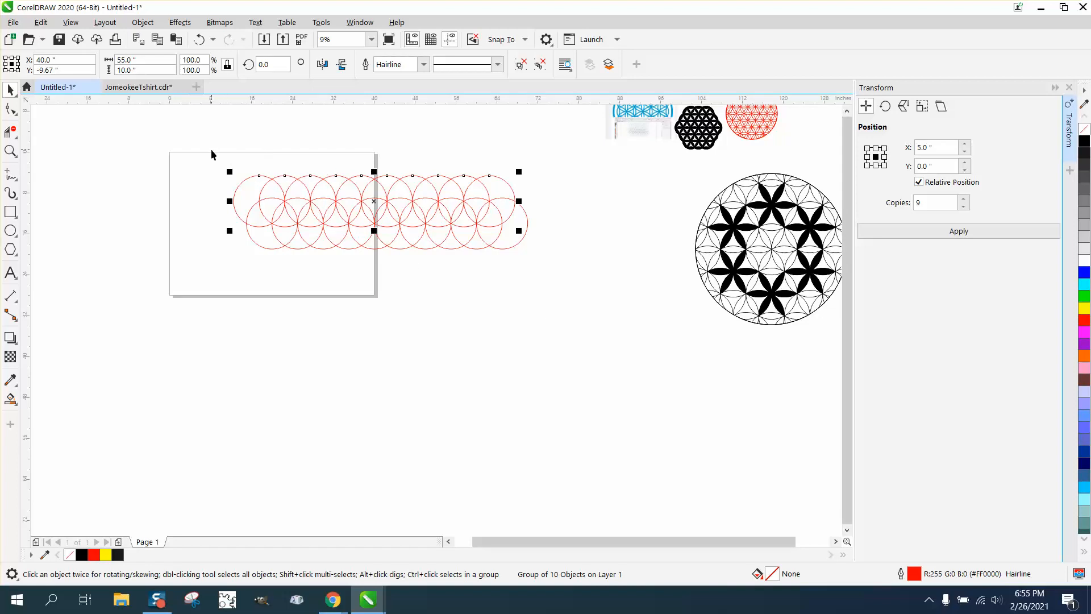
key("Delete")
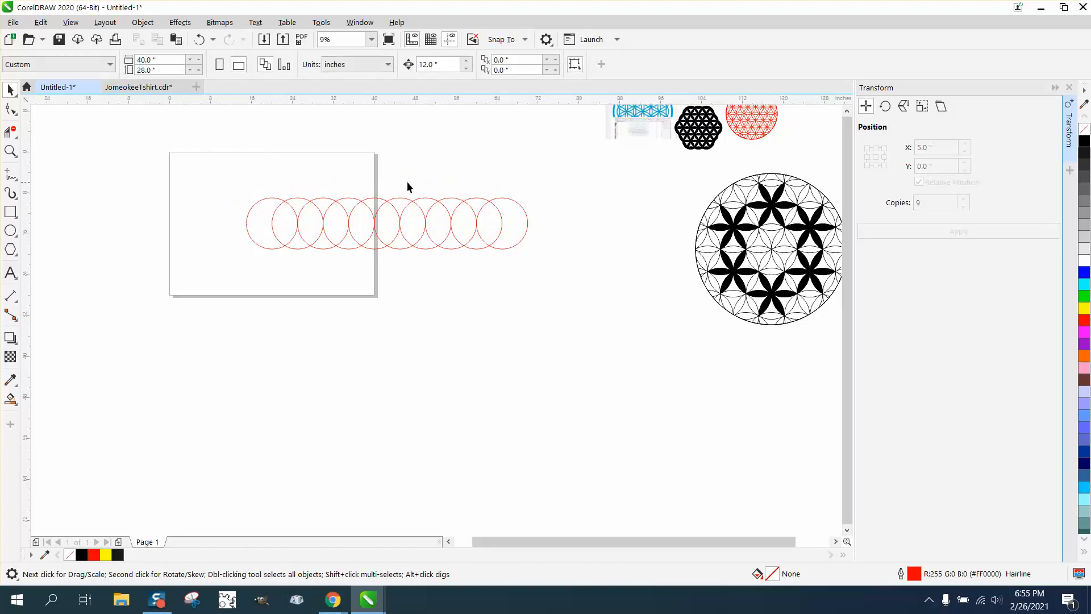
Center the grouped row of circles on the page
left_click(405, 212)
key("p")
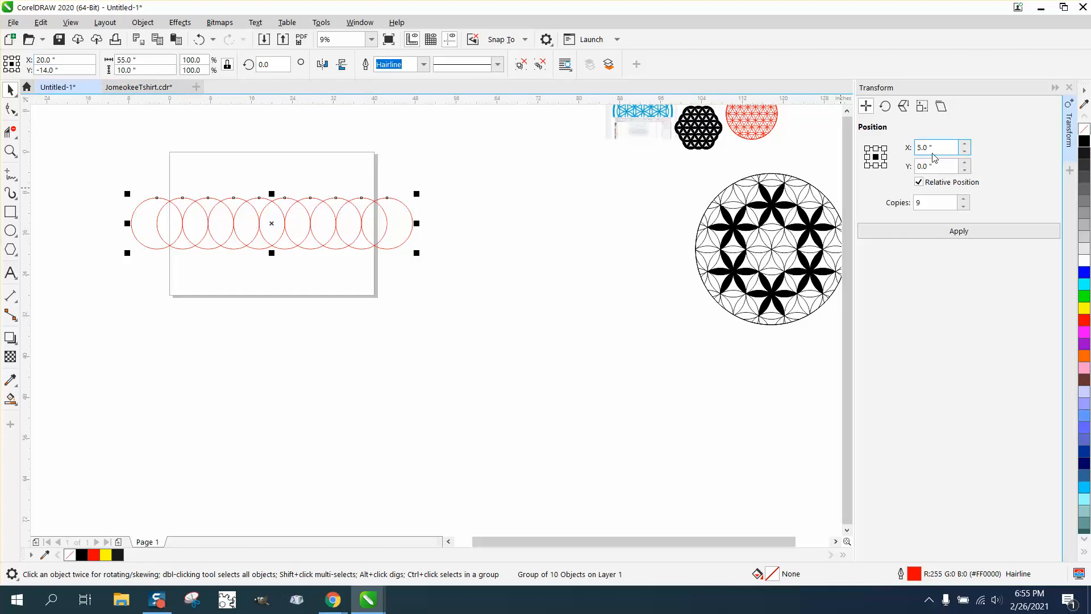
Set the relative X offset to 2.5 inches and place a copy of the row up-left, snapping the circle intersections together
left_click_drag(938, 148, 892, 148)
type("2.5")
left_click(941, 166)
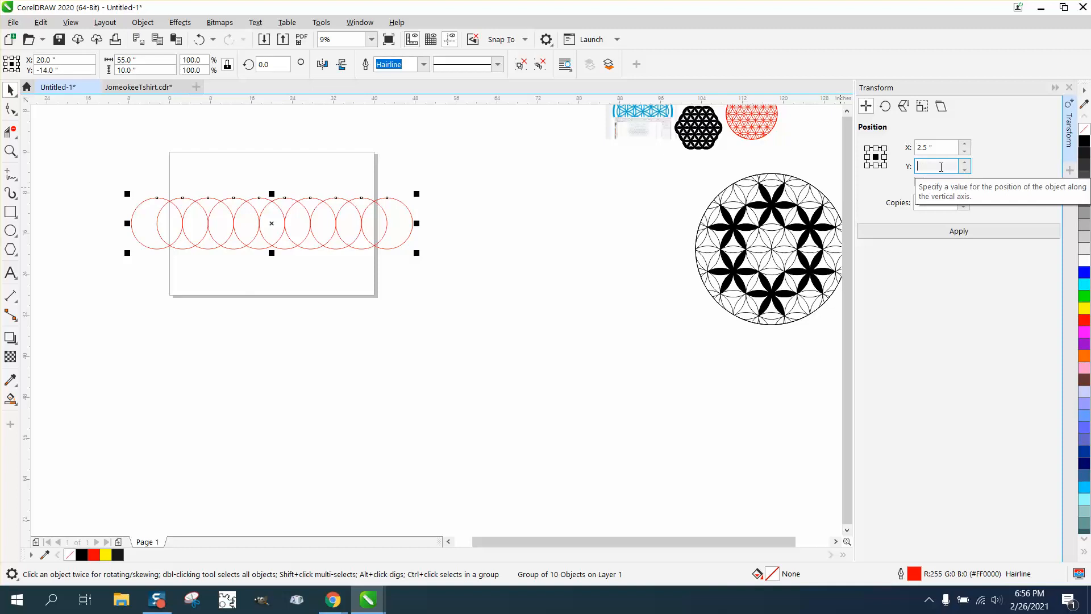
left_click(10, 89)
left_click(274, 203)
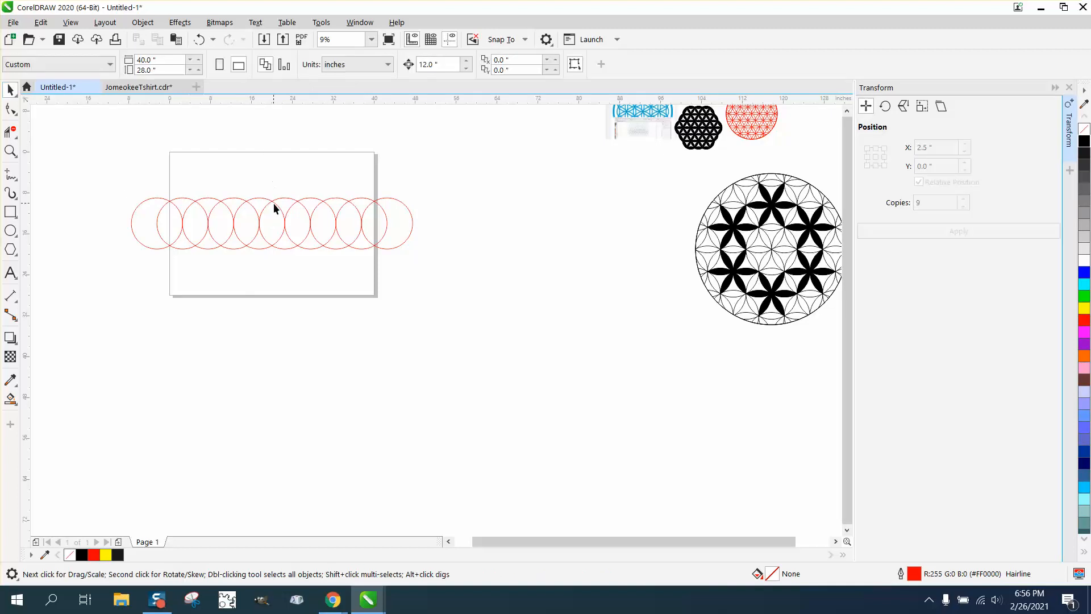
left_click(277, 206)
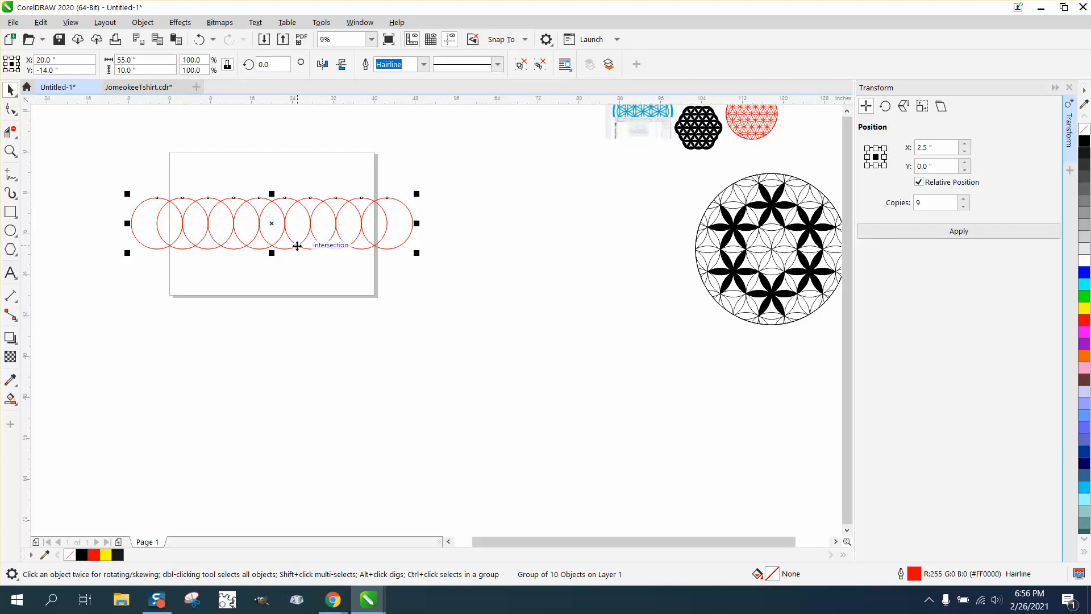
left_click_drag(296, 244, 286, 225)
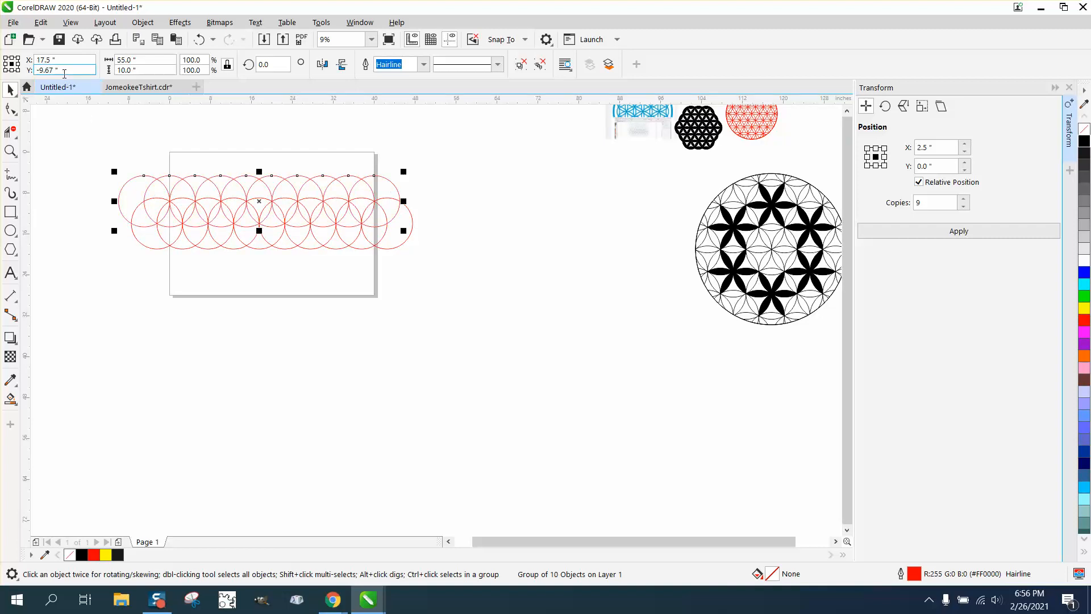
Set the relative Y offset to 4.33 inches and create nine copies of the upper circle row
left_click_drag(948, 166, 909, 170)
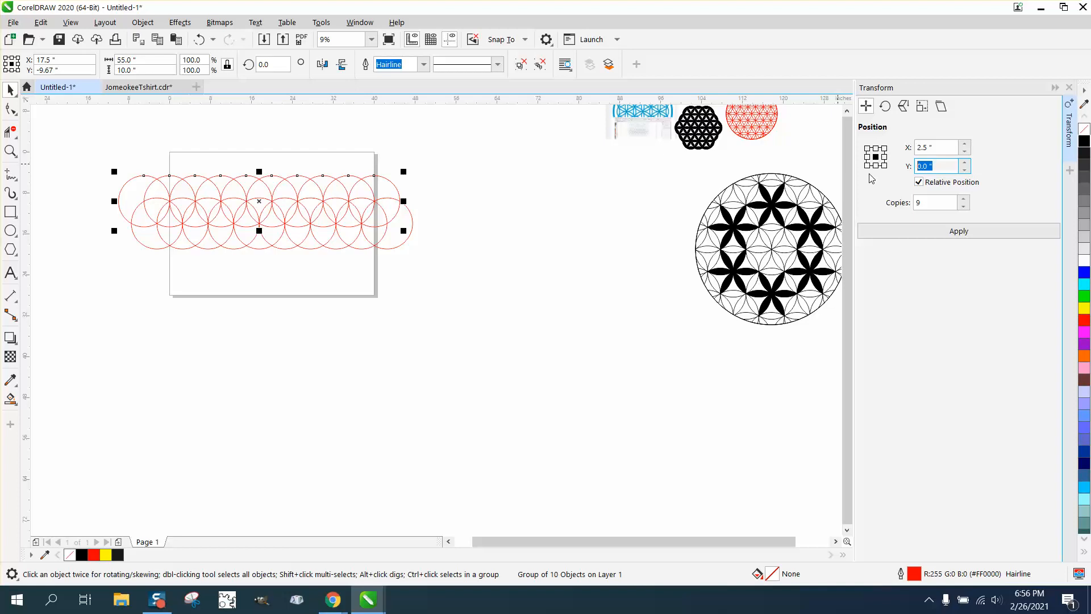
type("4.33")
left_click(985, 232)
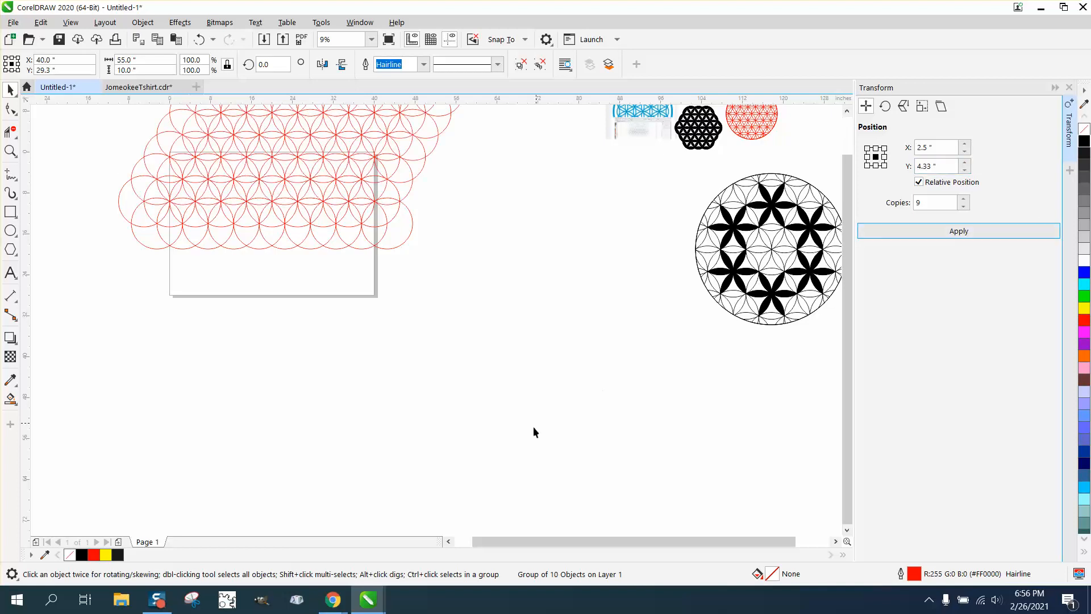
Group all the overlapping circle rows into one pattern and center it on the page
scroll(533, 432, "down", 2)
left_click(10, 151)
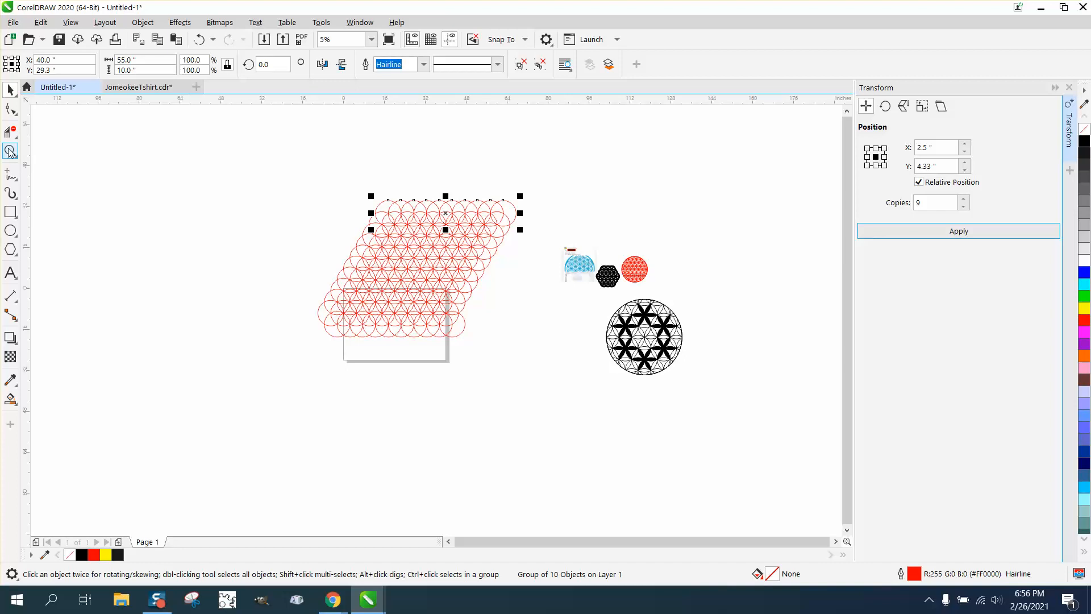
left_click_drag(317, 170, 612, 411)
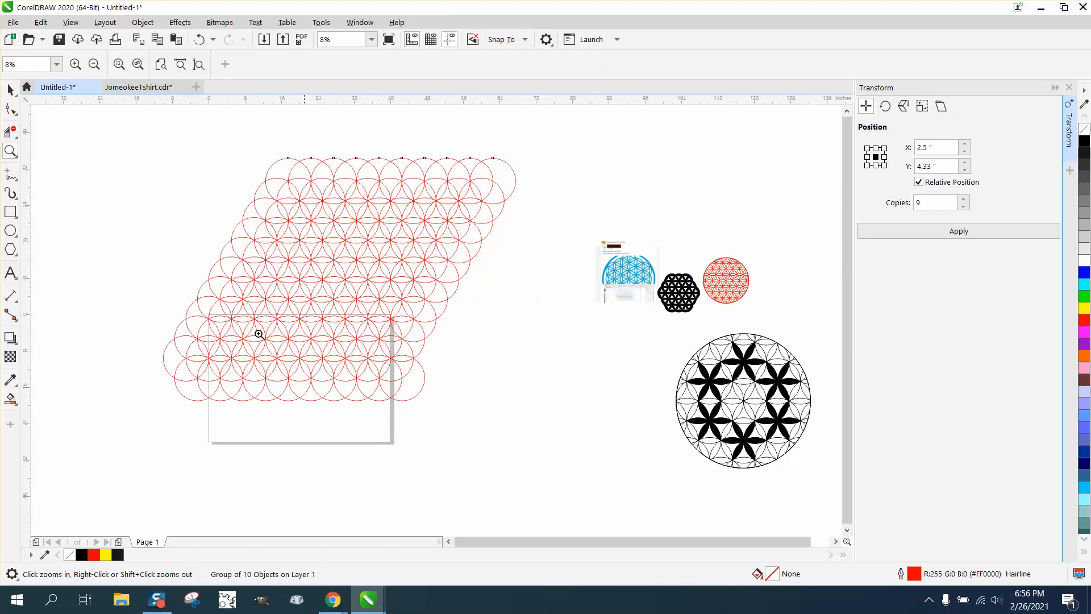
left_click(10, 89)
scroll(199, 173, "down", 2)
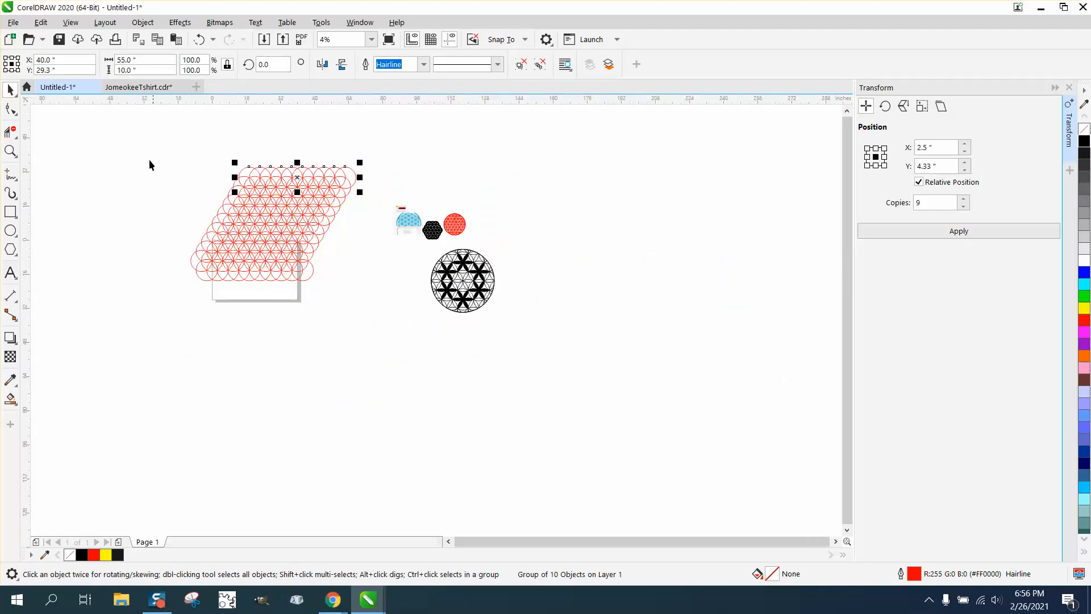
left_click_drag(144, 151, 391, 295)
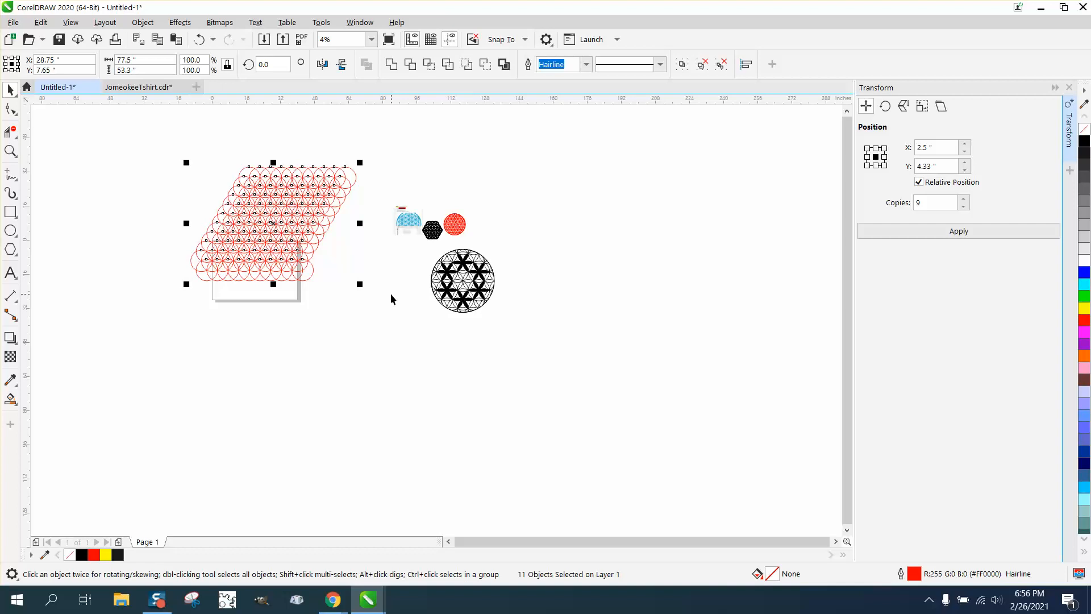
key("ctrl+g")
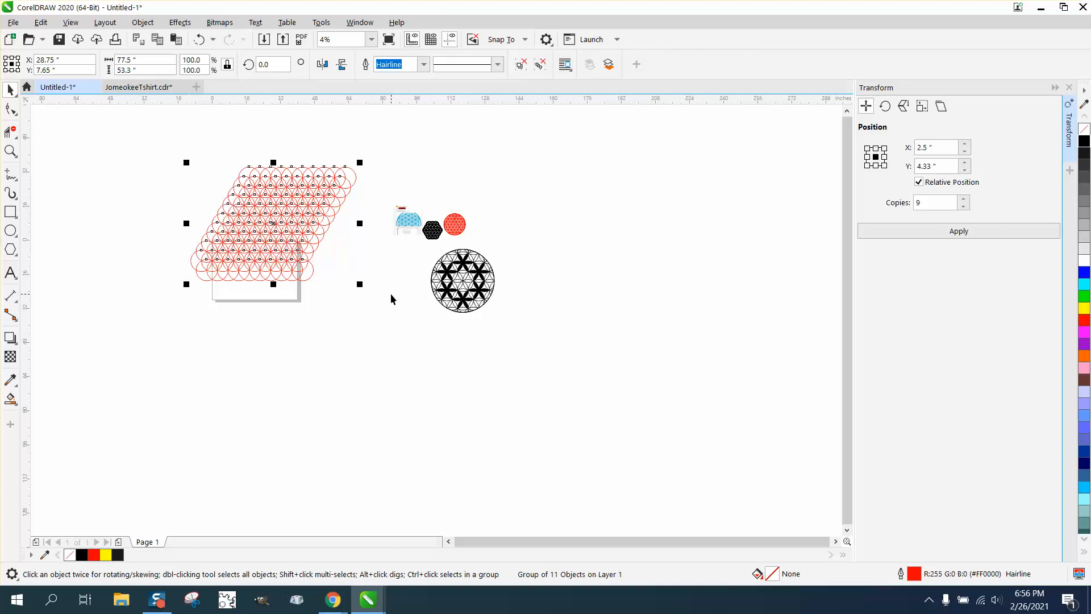
key("p")
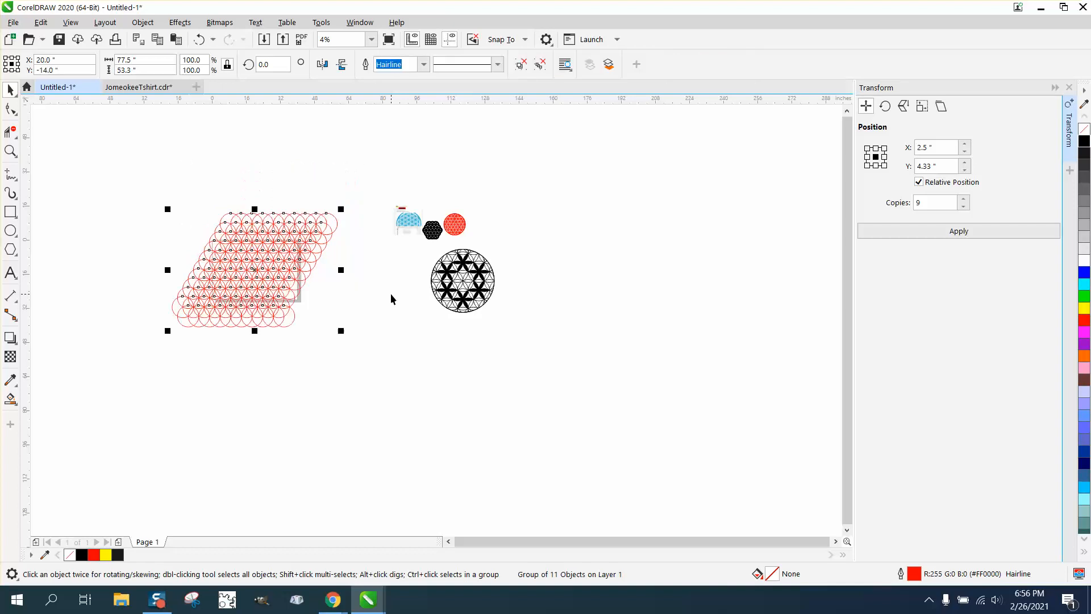
Draw a large circle about 35 inches in diameter to the lower right of the circle pattern
left_click(11, 151)
left_click_drag(164, 230, 393, 346)
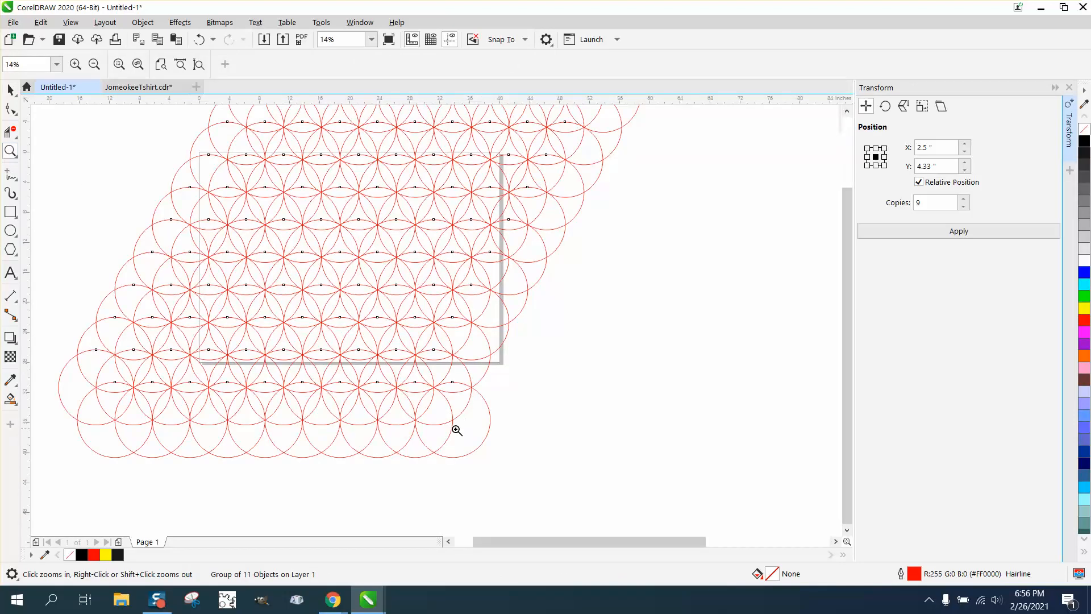
left_click(11, 90)
key("space")
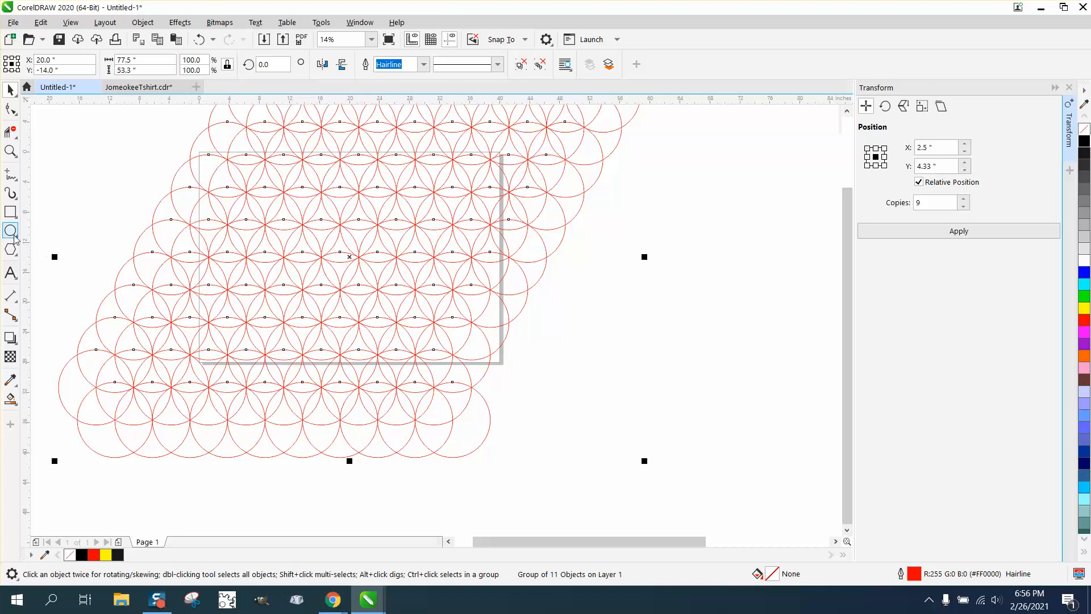
left_click_drag(792, 219, 532, 458)
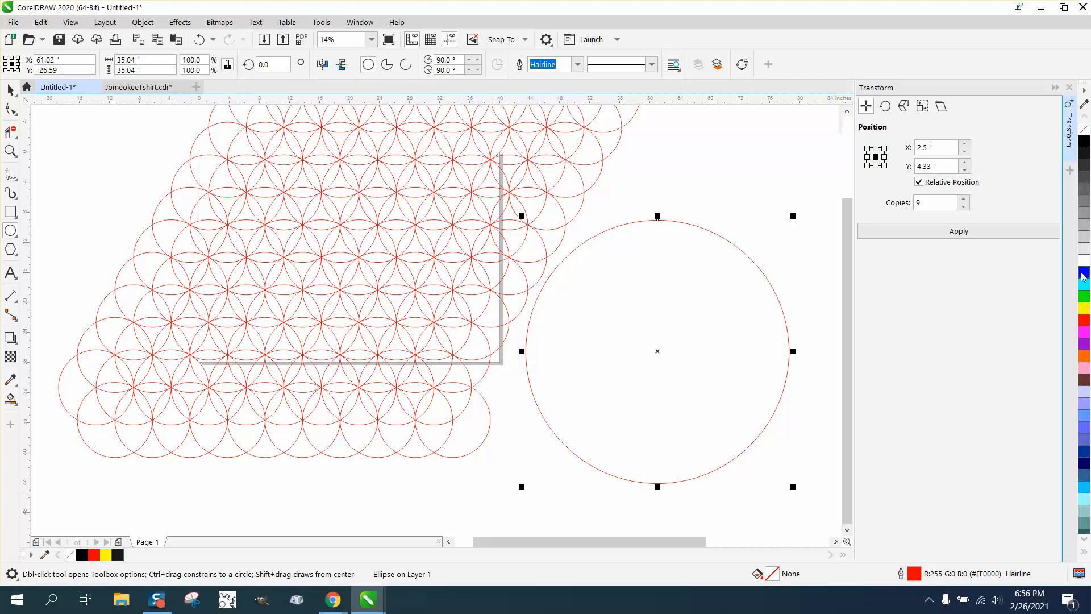
Remove any fill from the large circle and give it a black outline
left_click(1084, 142)
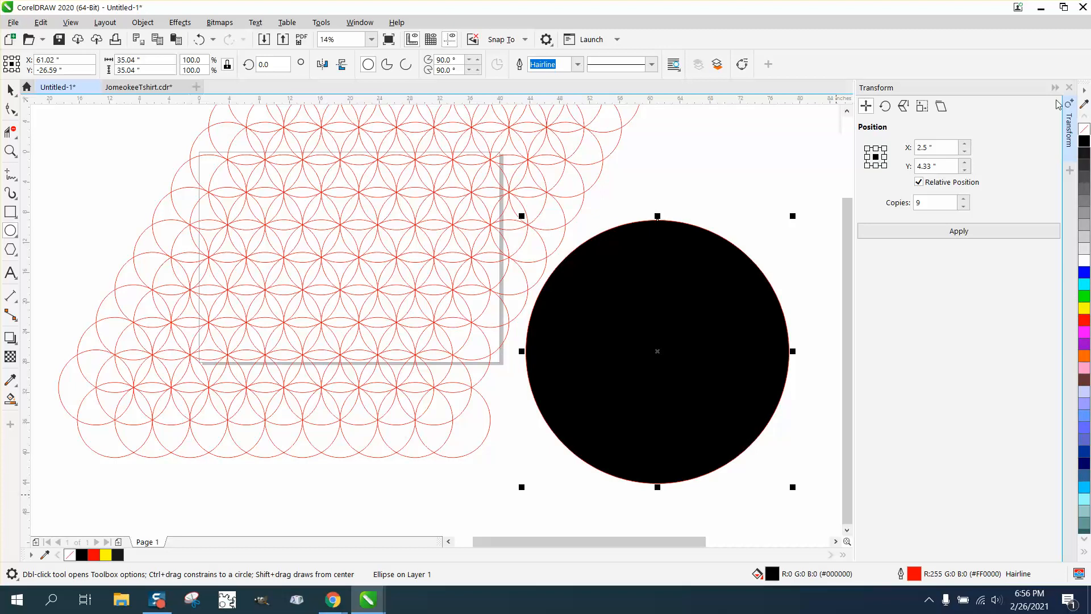
left_click(1084, 128)
right_click(1085, 141)
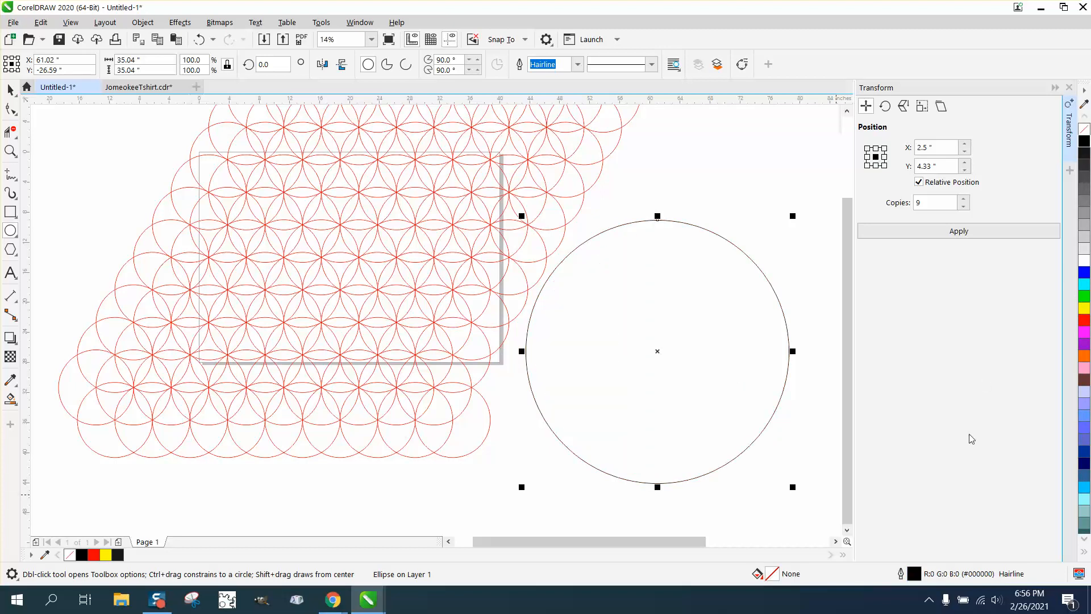
Set the large circle's outline width to 0.5 in
double_click(915, 576)
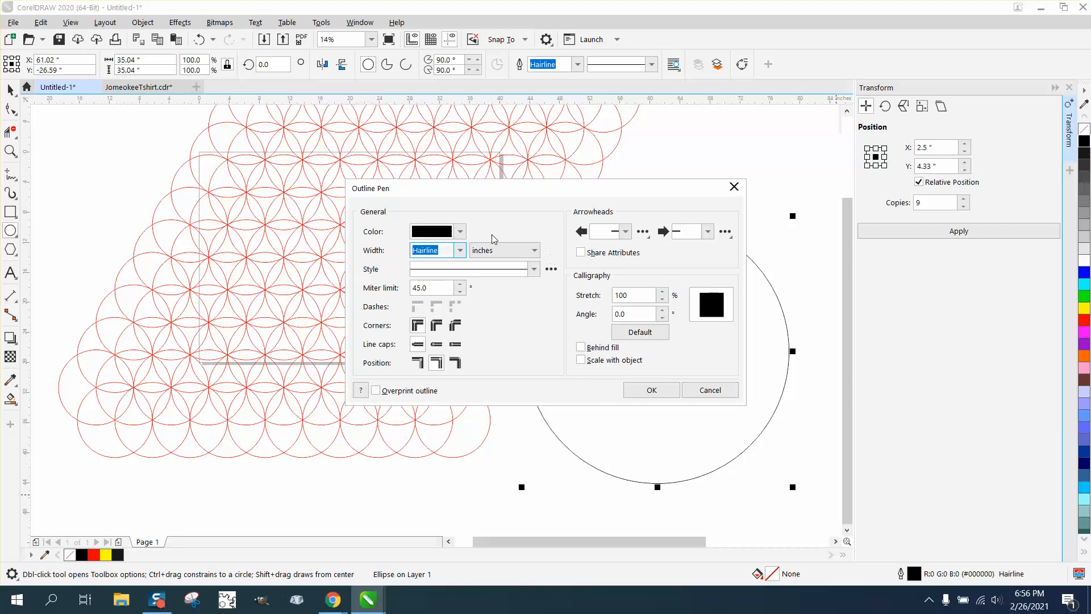
left_click(460, 250)
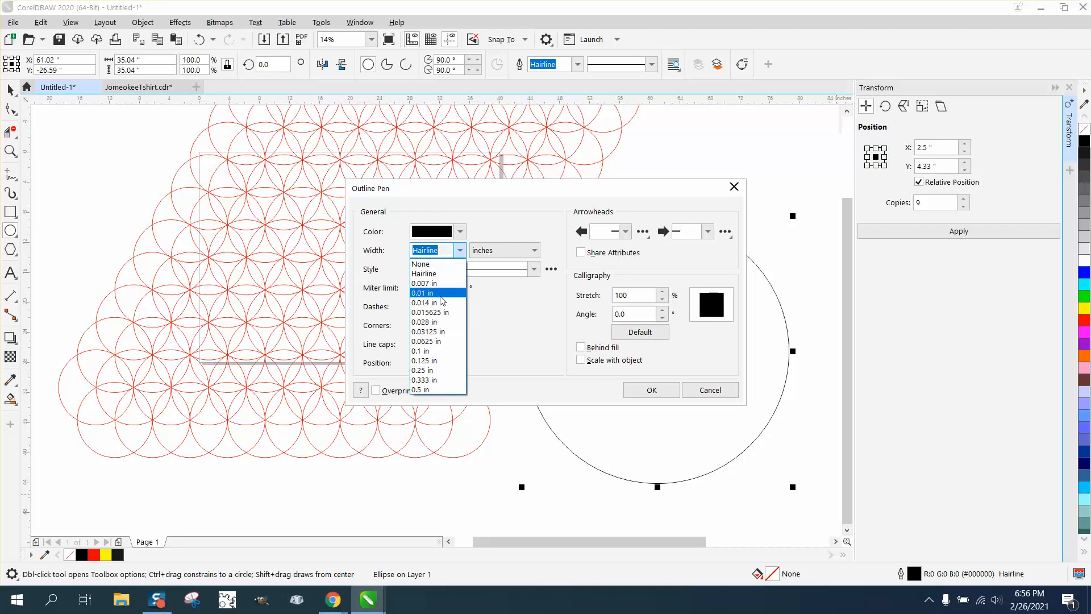
left_click(432, 348)
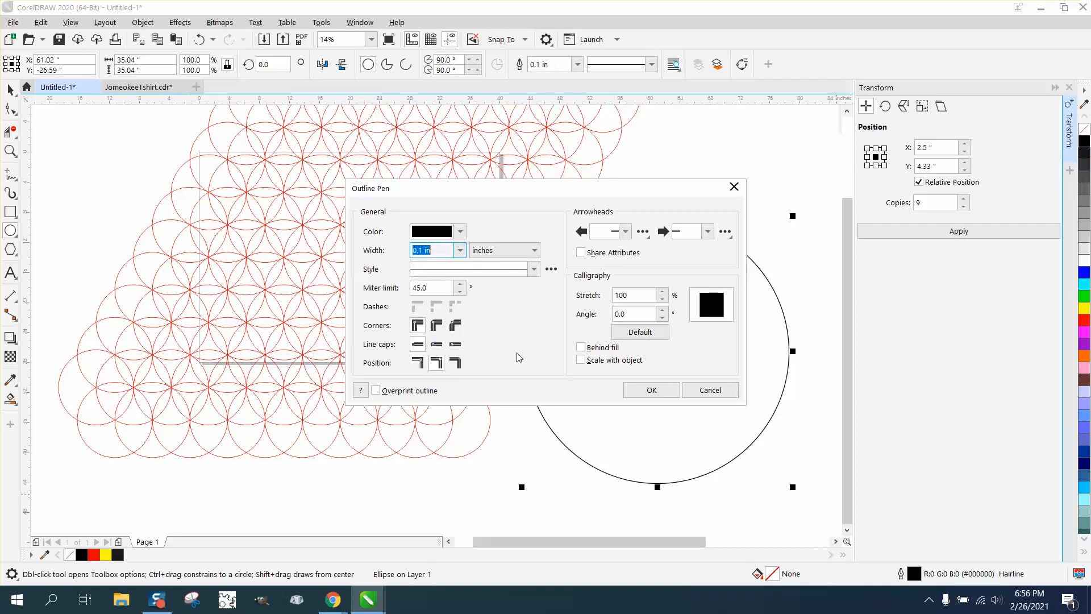
left_click(459, 251)
left_click(435, 390)
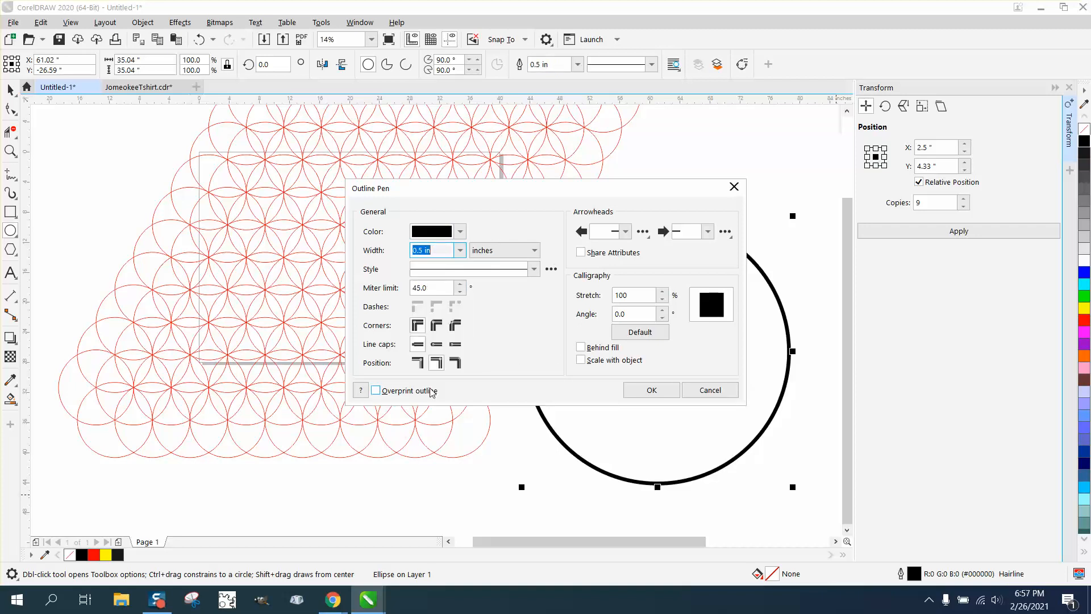
left_click(652, 390)
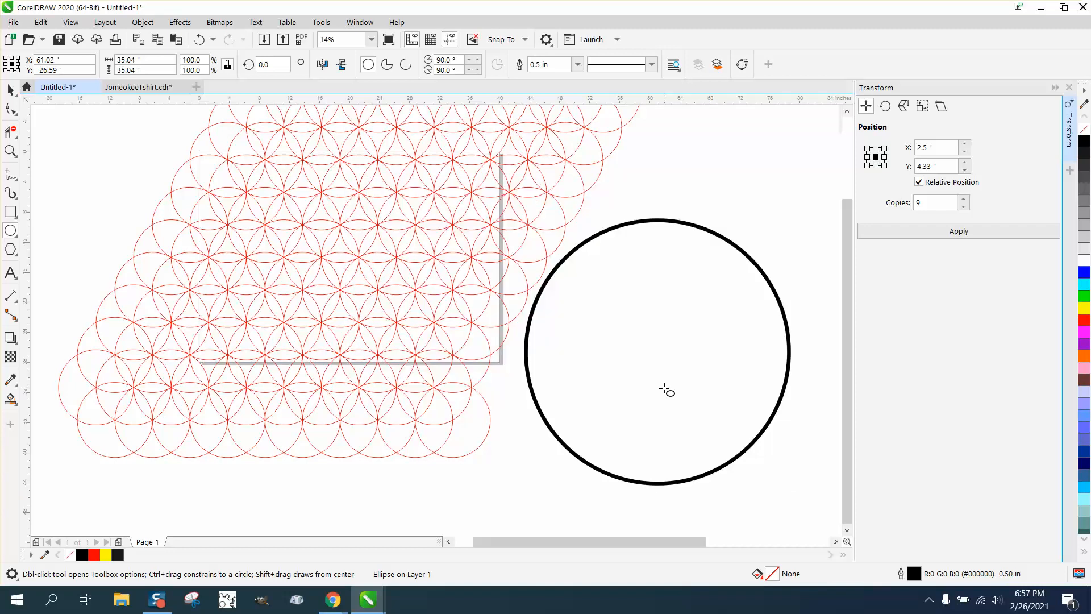
Move the large circle onto the pattern and shift its center to the nearest intersection of the small circles
left_click_drag(658, 350, 349, 257)
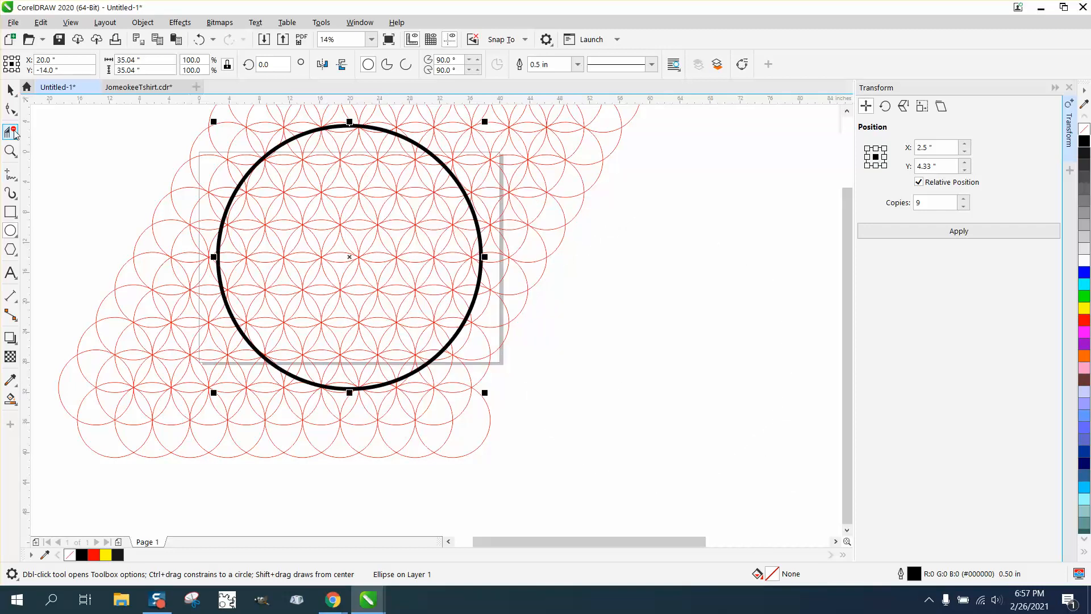
left_click(11, 151)
scroll(481, 247, "up", 1)
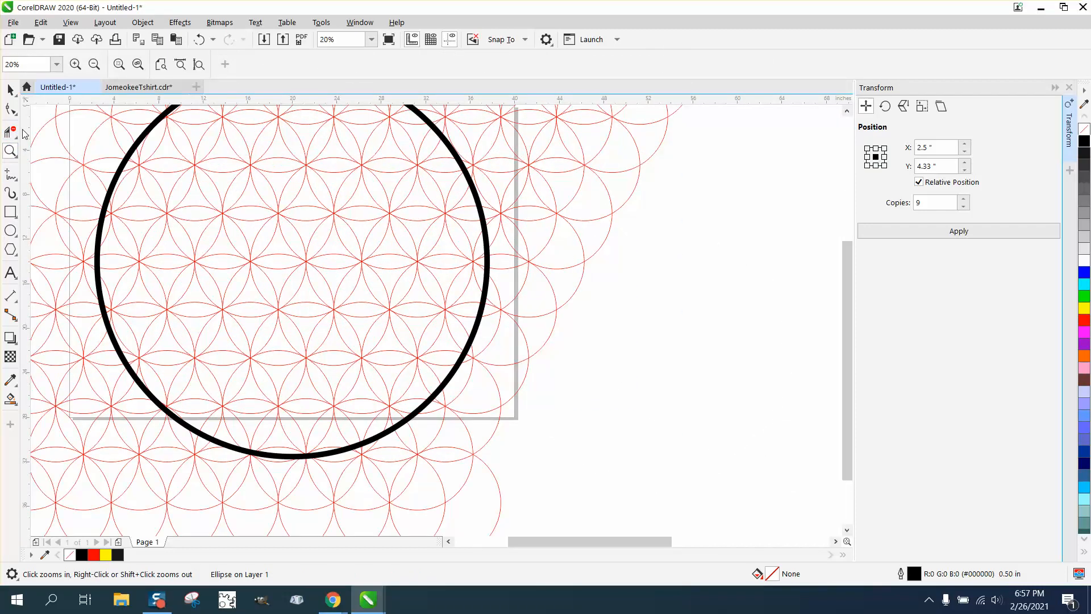
key("space")
key("space")
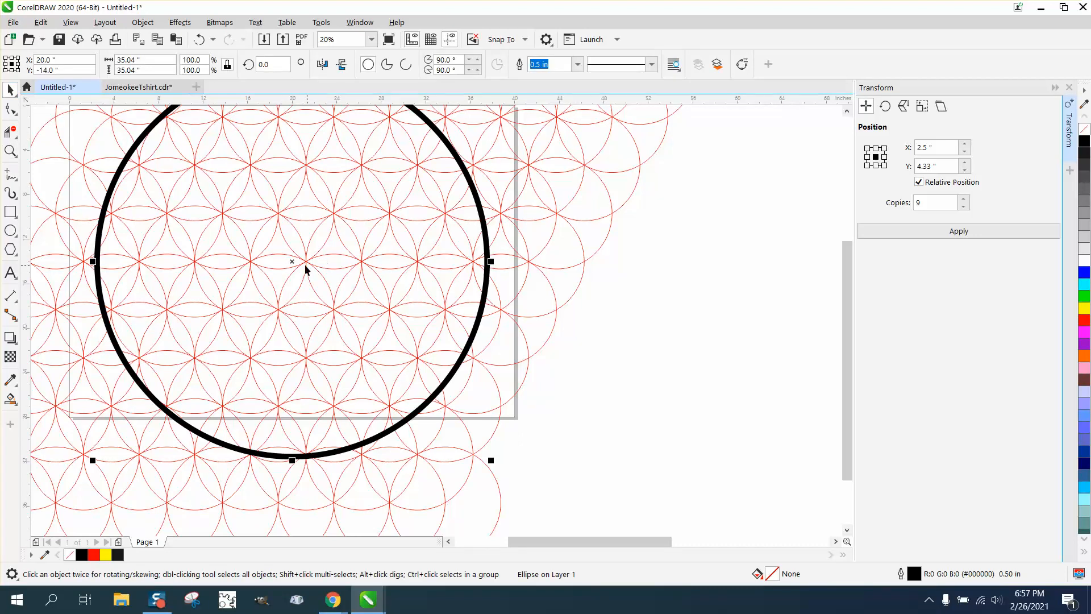
mouse_move(290, 263)
left_mouse_down()
mouse_move(614, 310)
mouse_move(378, 295)
mouse_move(305, 261)
left_mouse_up()
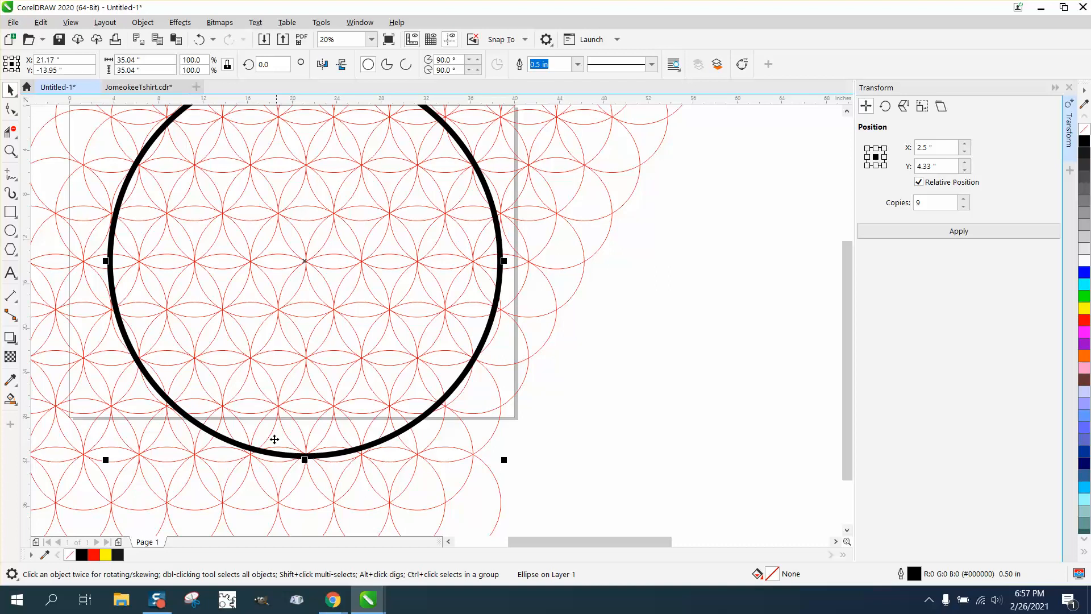
Fine-tune the large circle's position so its center sits exactly on the circle intersection
scroll(375, 207, "down", 2)
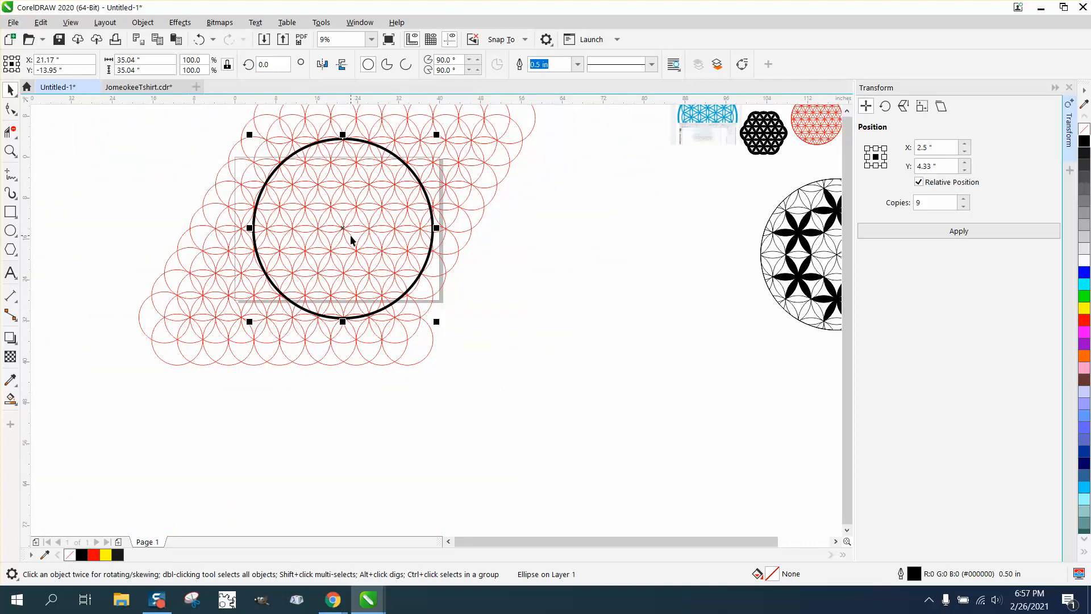
left_click(10, 150)
left_click_drag(348, 200, 421, 263)
left_click(10, 89)
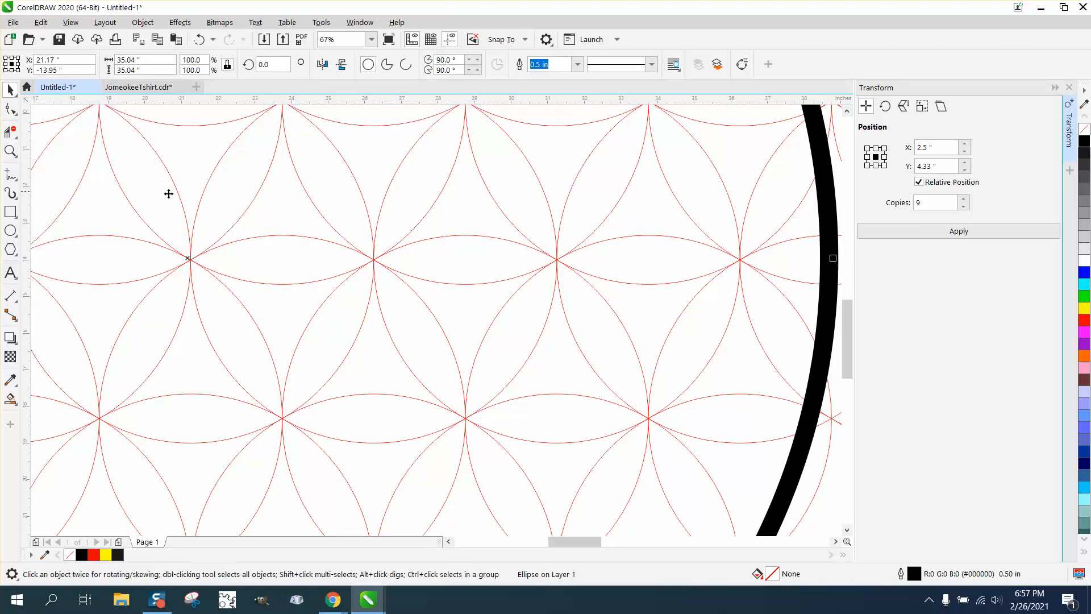
left_click(10, 150)
left_click_drag(110, 211, 330, 329)
left_click(10, 89)
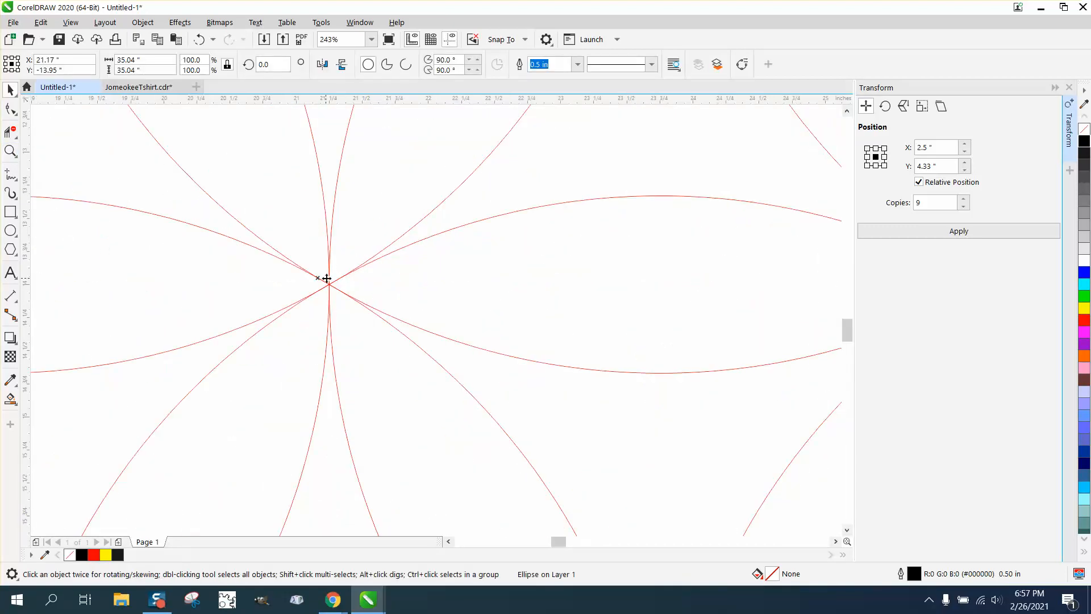
left_click_drag(327, 278, 329, 282)
Intersect the large circle with the circle pattern and move the resulting round piece to the empty area at the lower right
scroll(267, 212, "down", 5)
scroll(332, 211, "down", 3)
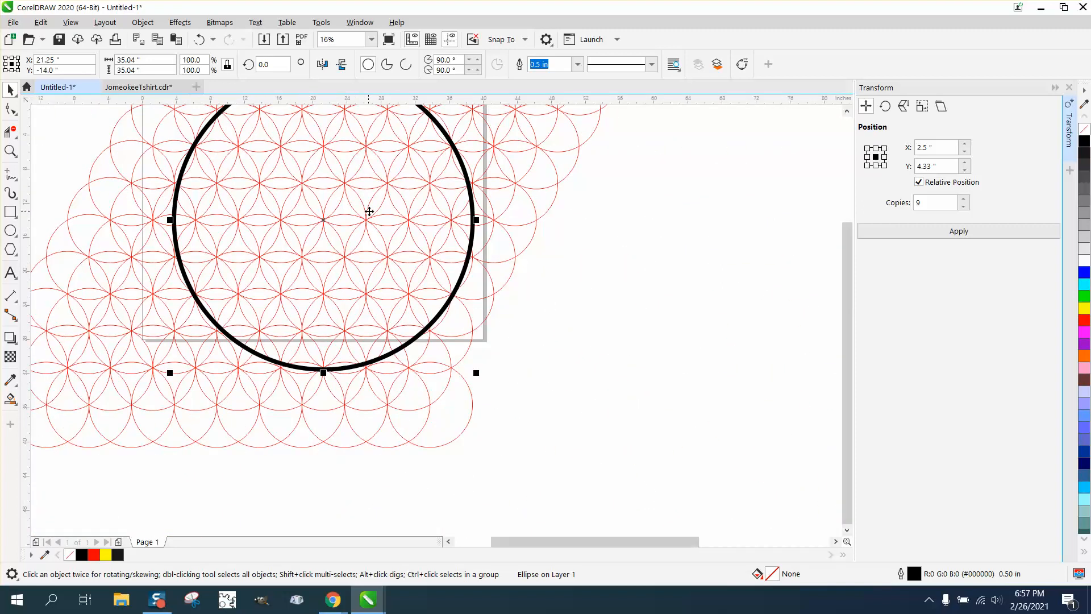
scroll(239, 176, "down", 2)
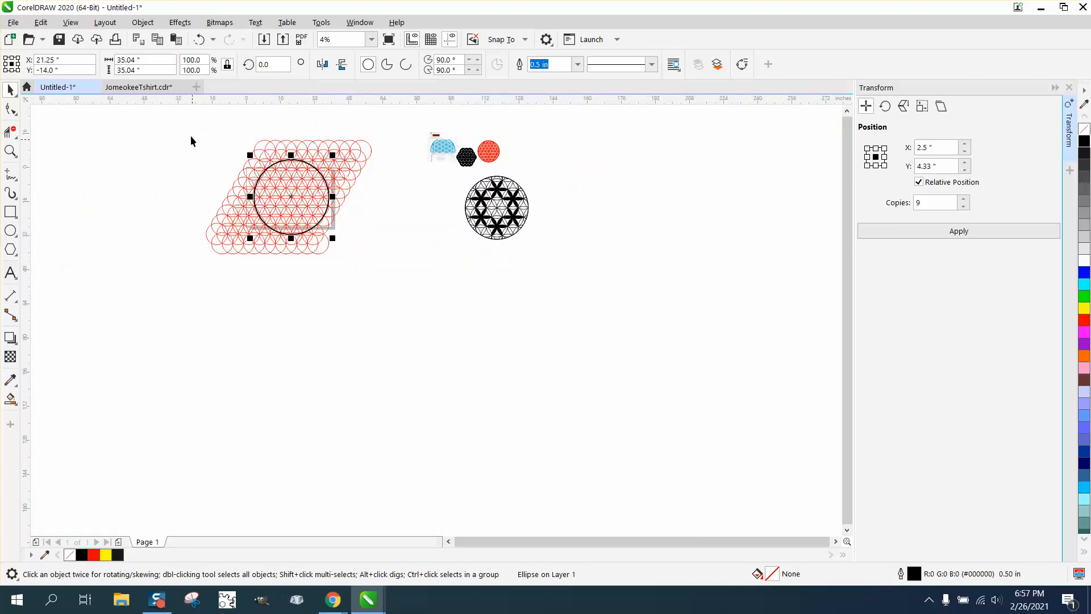
left_click_drag(183, 119, 398, 286)
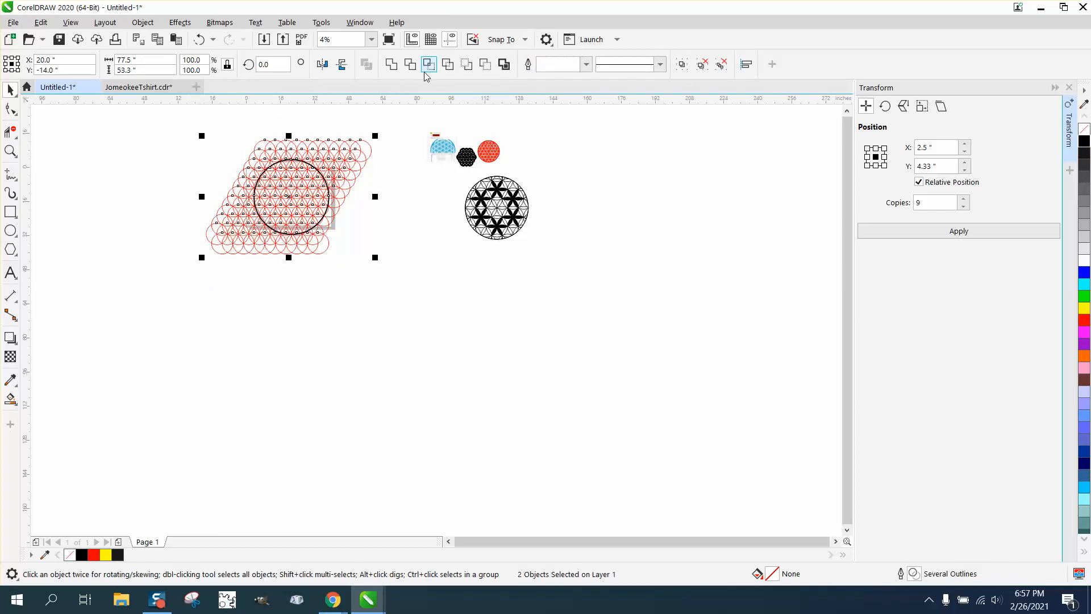
left_click(313, 173)
left_click_drag(313, 174, 442, 271)
Select the round clipped pattern and change its outline color to black
left_click(10, 150)
left_click_drag(358, 246, 530, 341)
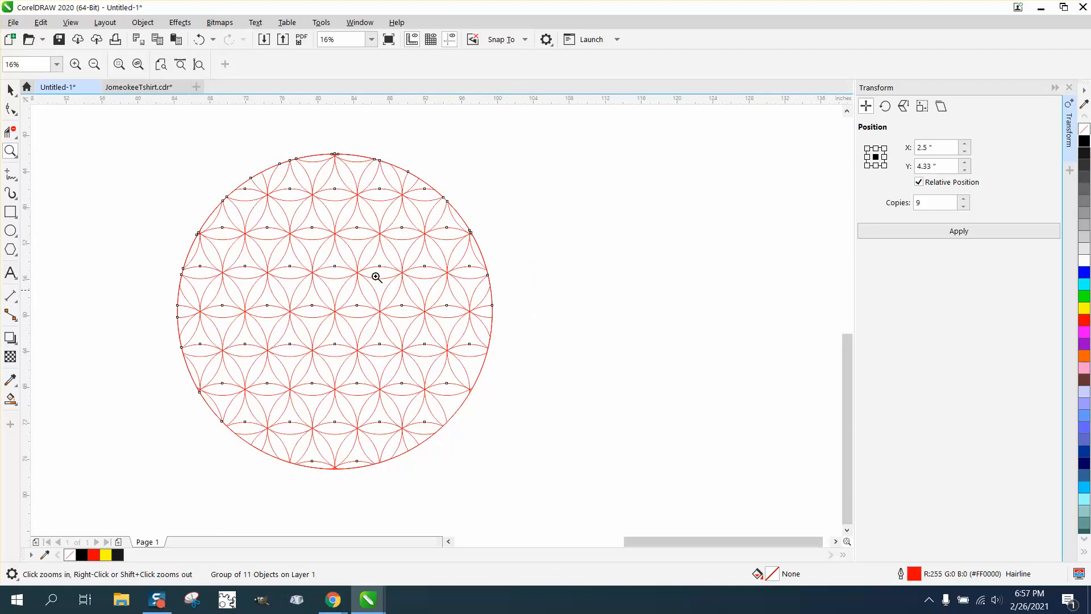
left_click(16, 100)
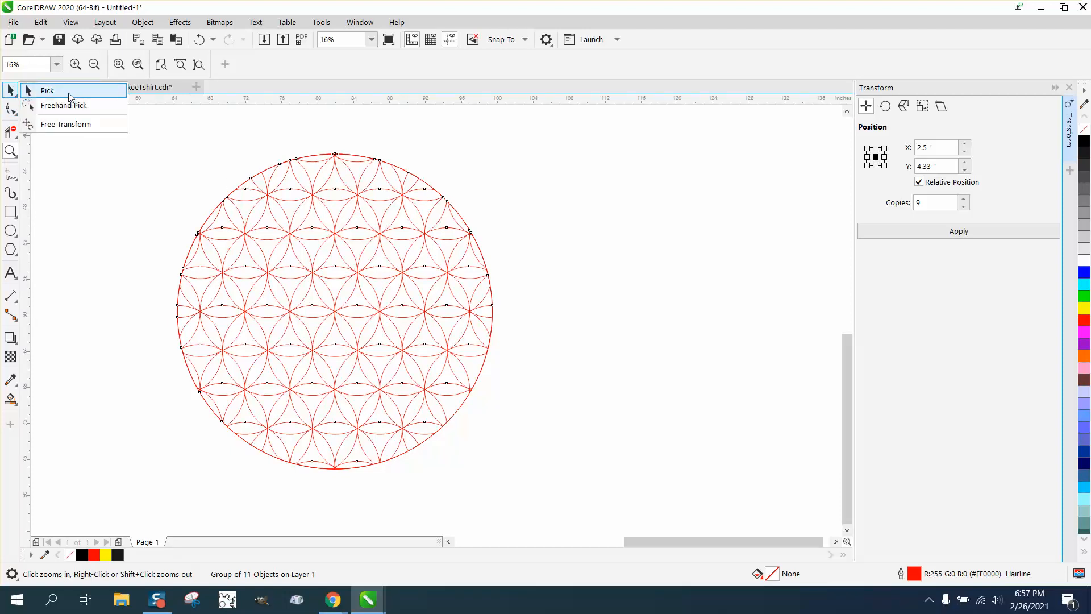
left_click(51, 90)
left_click_drag(149, 148, 575, 509)
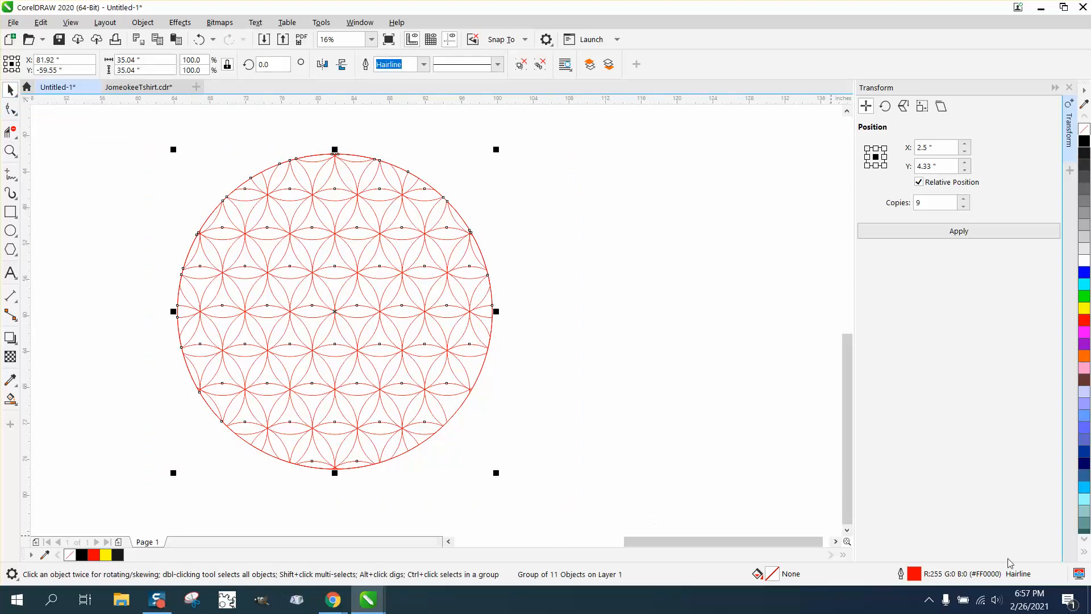
double_click(915, 574)
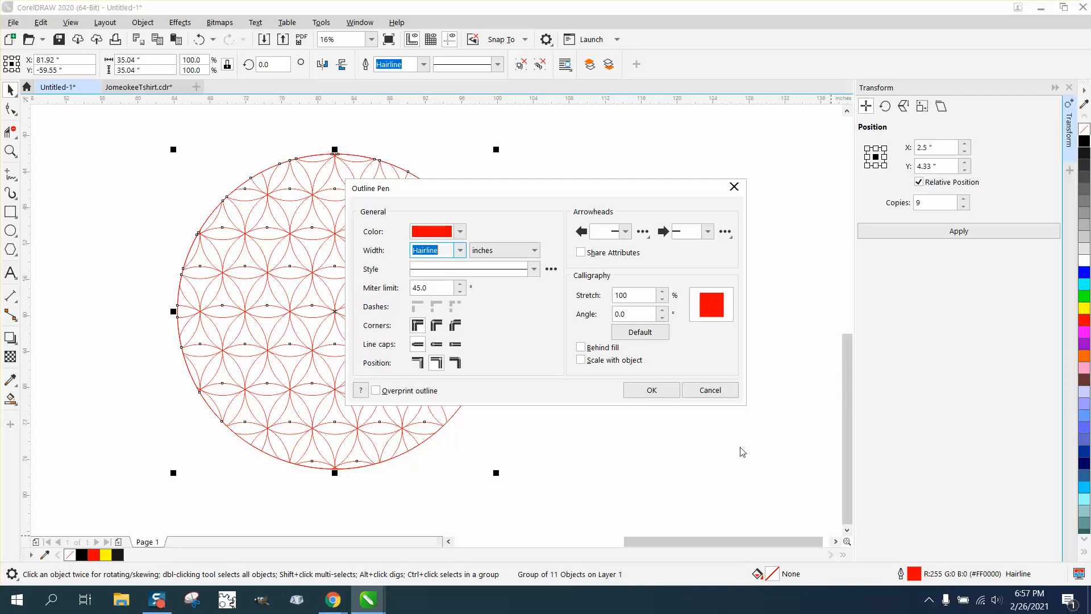
left_click(459, 232)
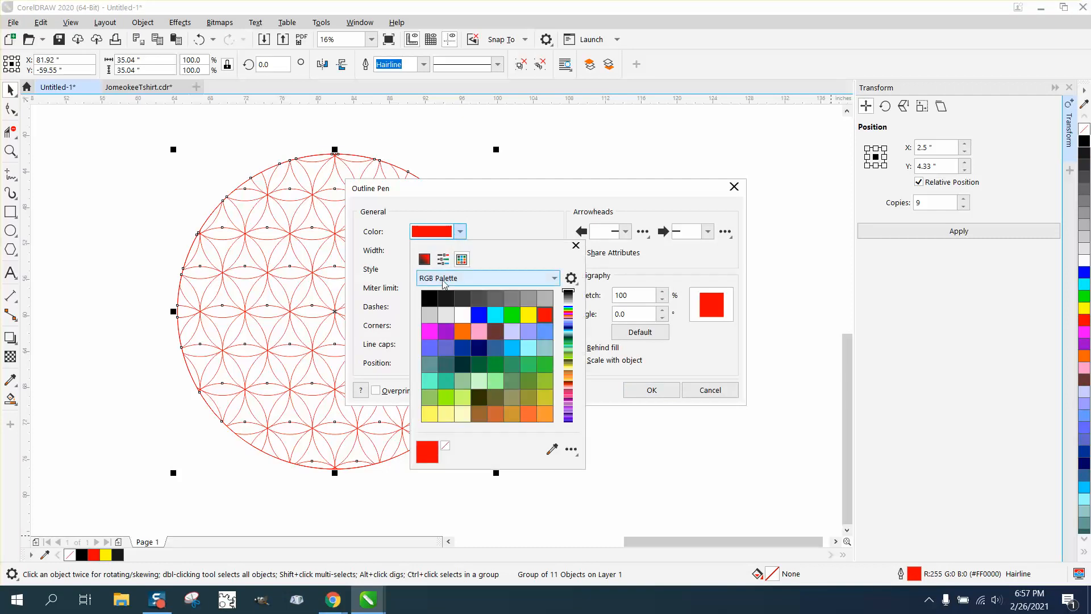
left_click(429, 297)
left_click(492, 230)
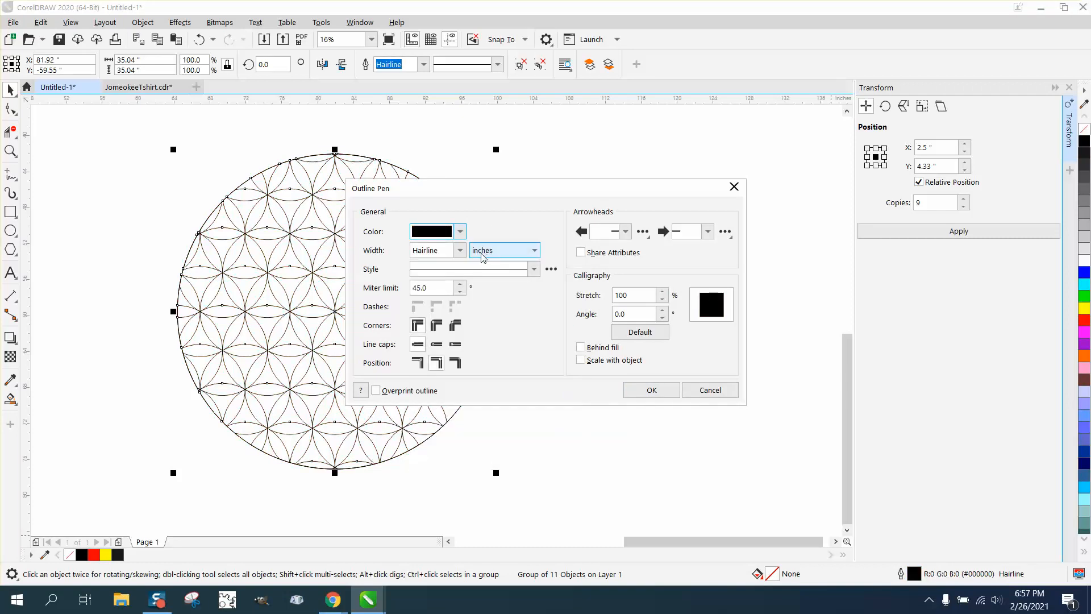
Set the round clipped pattern's outline width to 0.1 in
left_click(432, 250)
left_click(459, 250)
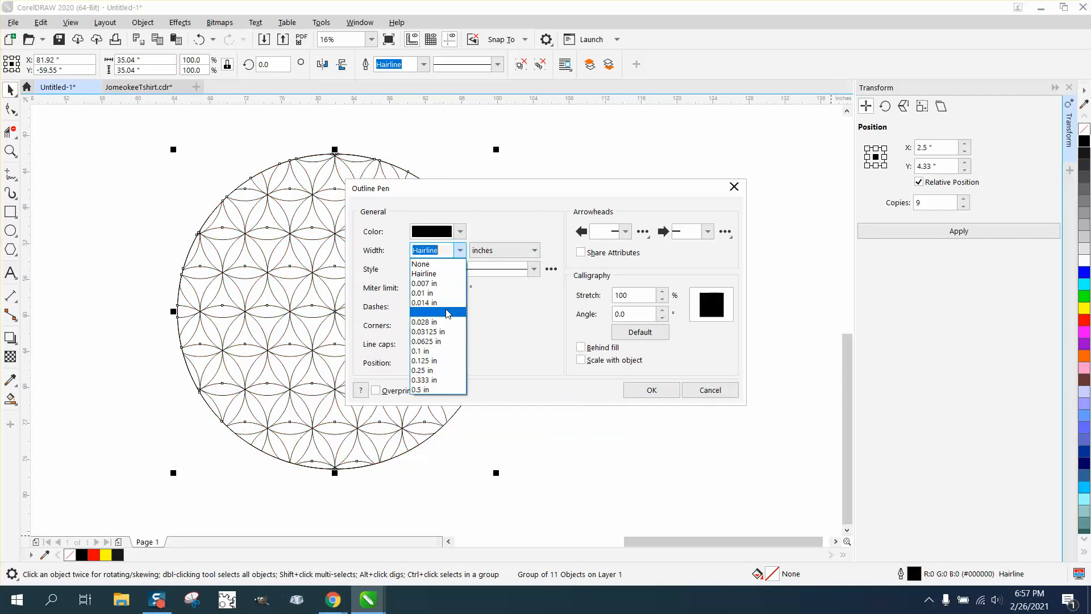
left_click(427, 351)
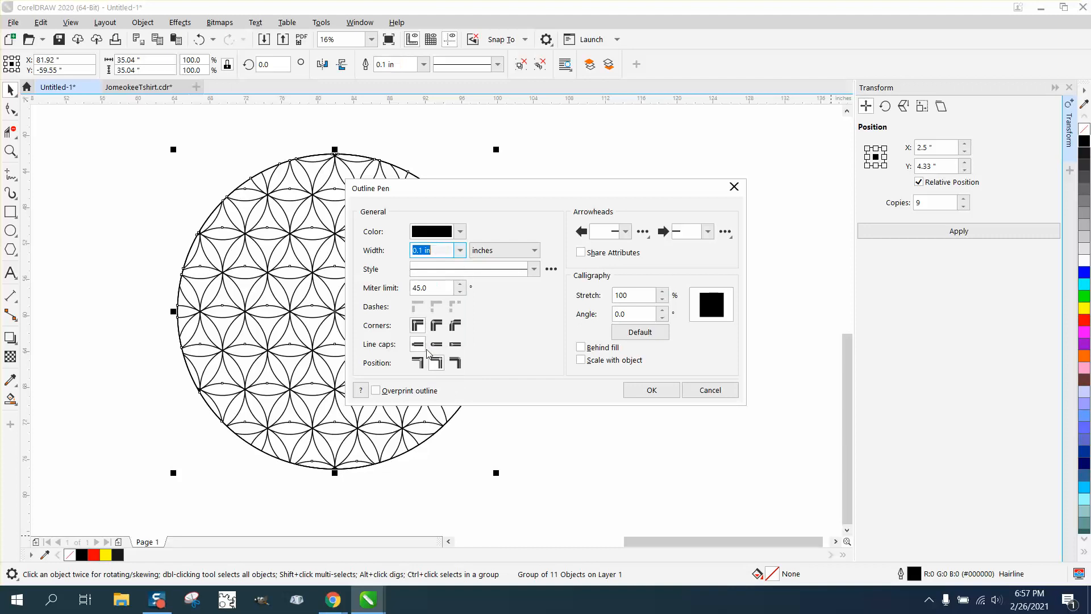
left_click(667, 392)
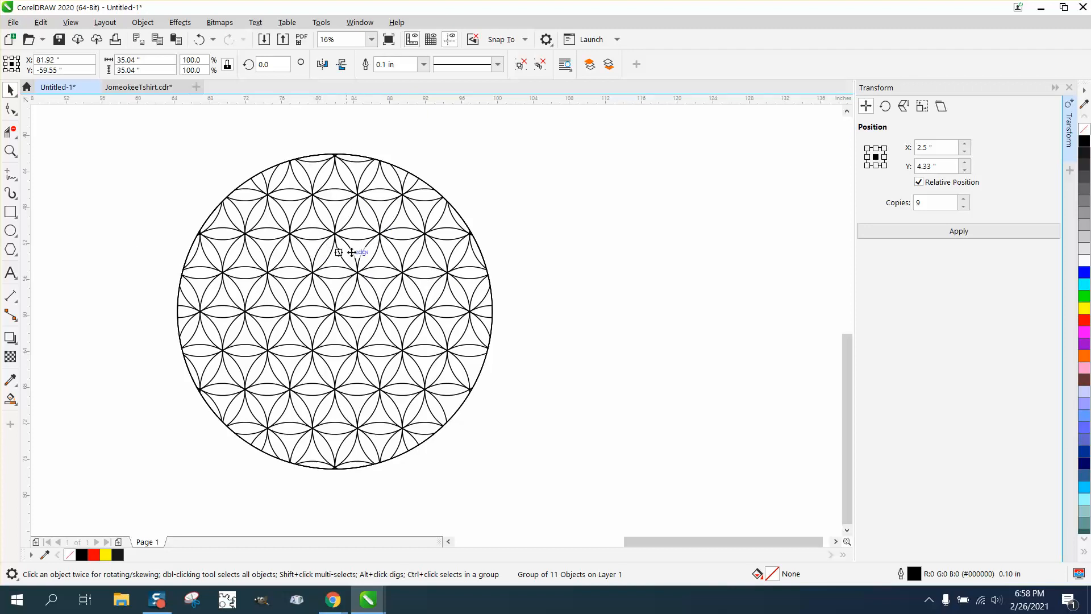
Examine the finished reference circle with black-filled petals alongside the new round pattern
scroll(353, 245, "down", 3)
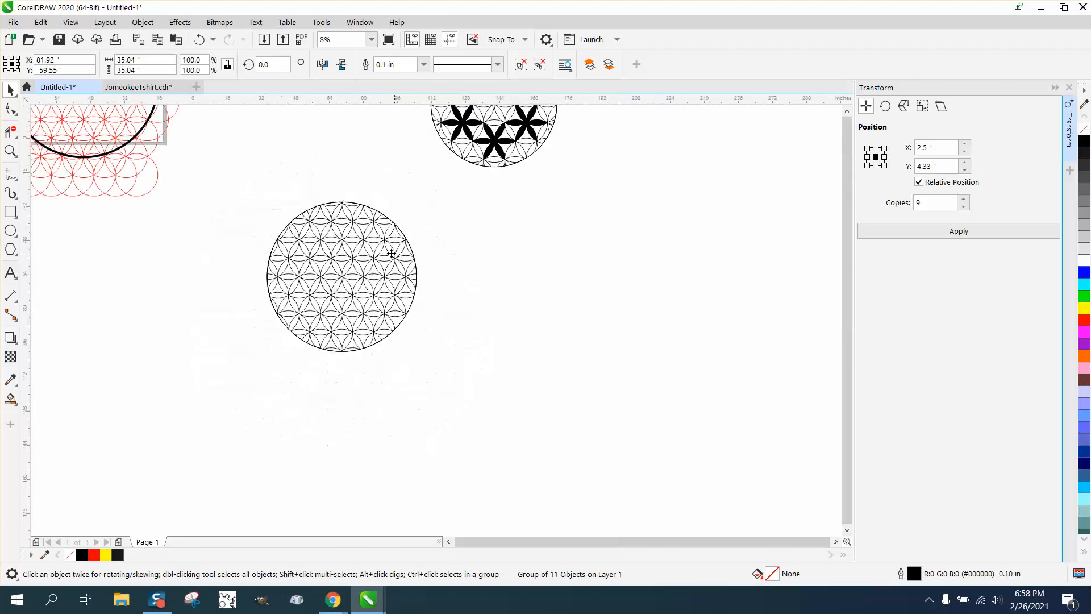
left_click(10, 151)
left_click_drag(401, 149, 555, 239)
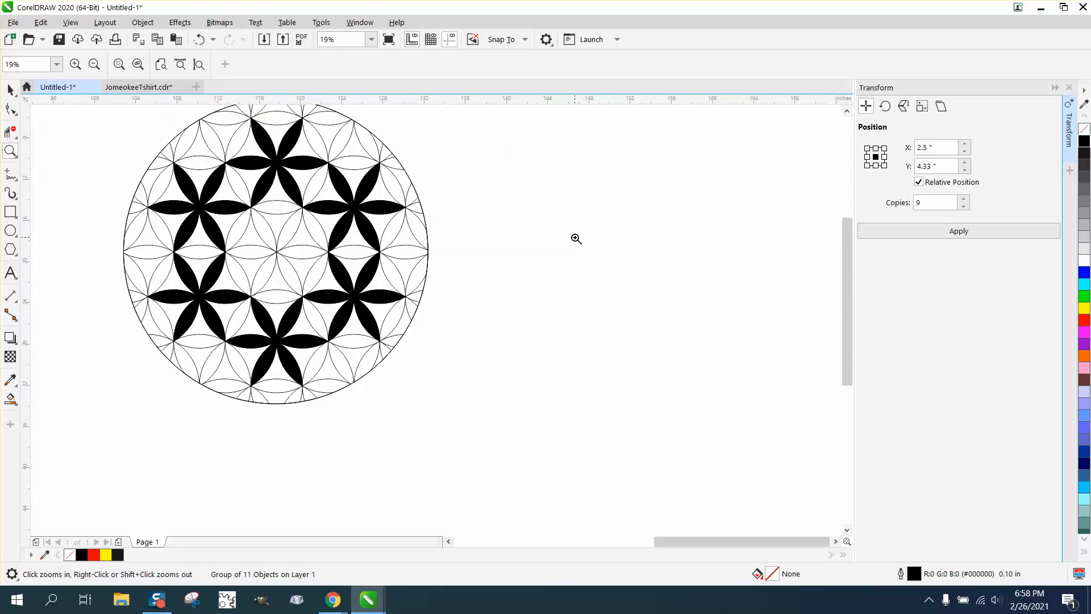
right_click(577, 239)
right_click(575, 242)
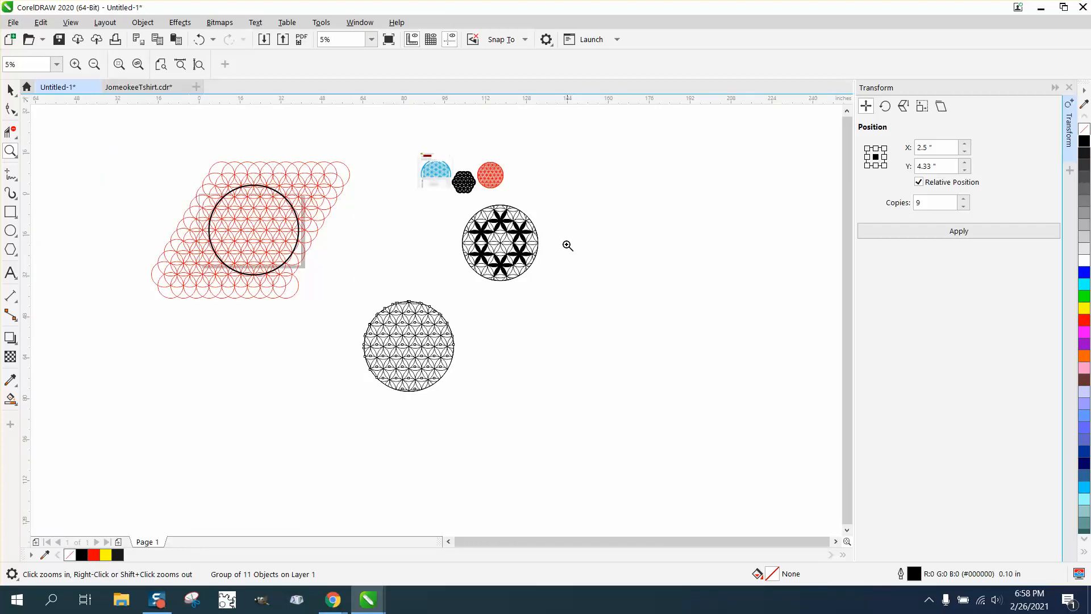